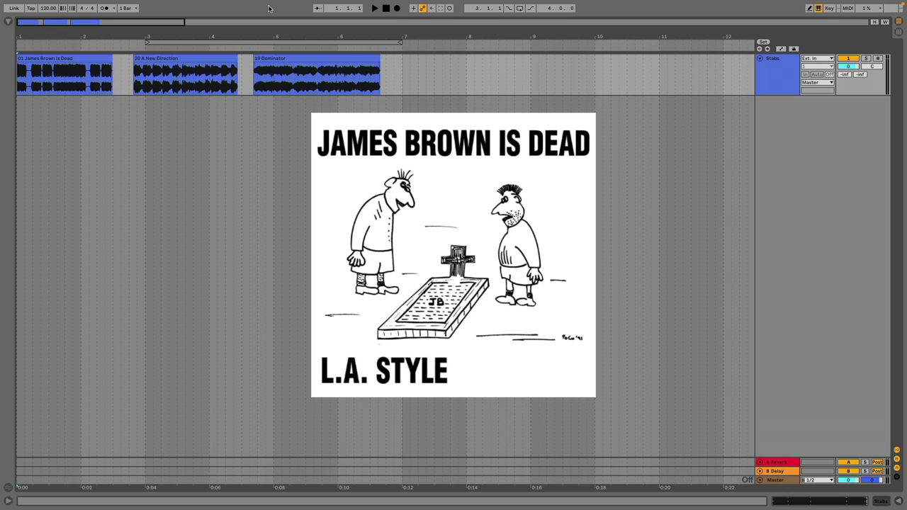
Step: Play and stop James Brown Is Dead, then A New Direction, leaving Dominator playing
{"action": "key", "text": "space"}
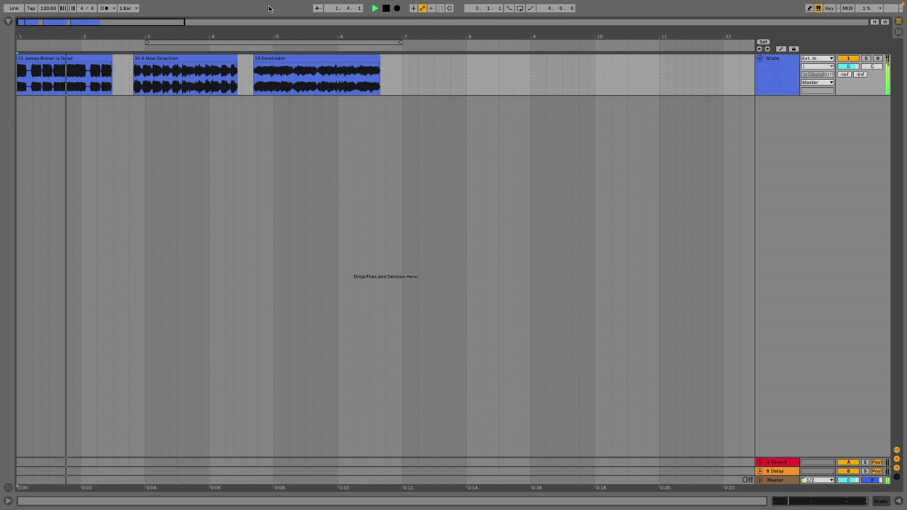
{"action": "key", "text": "space"}
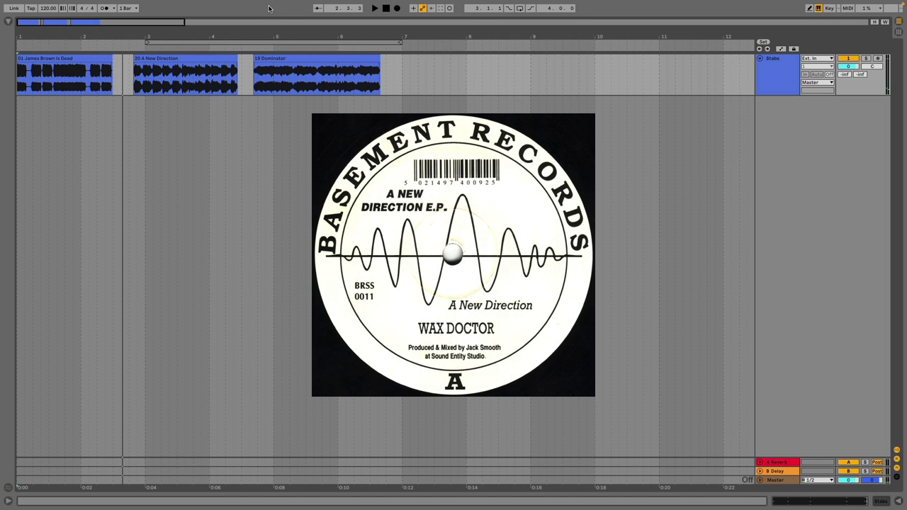
{"action": "key", "text": "space"}
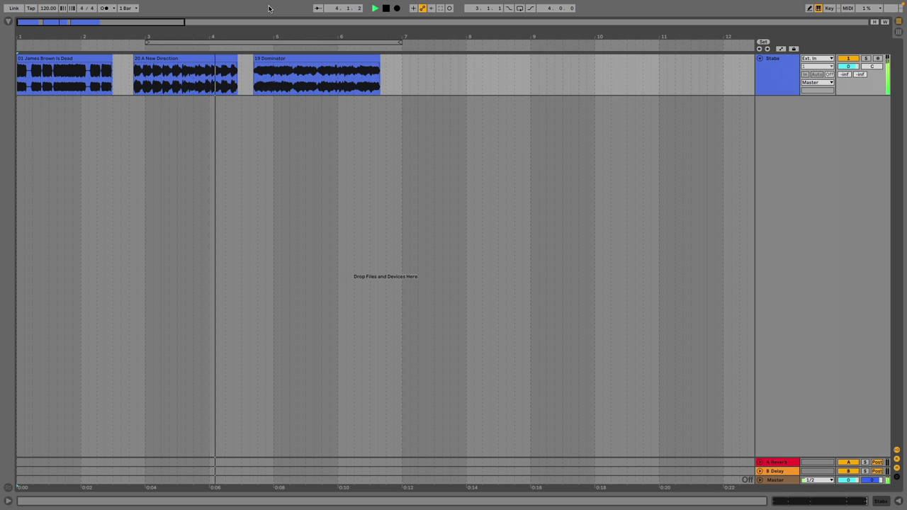
{"action": "key", "text": "space"}
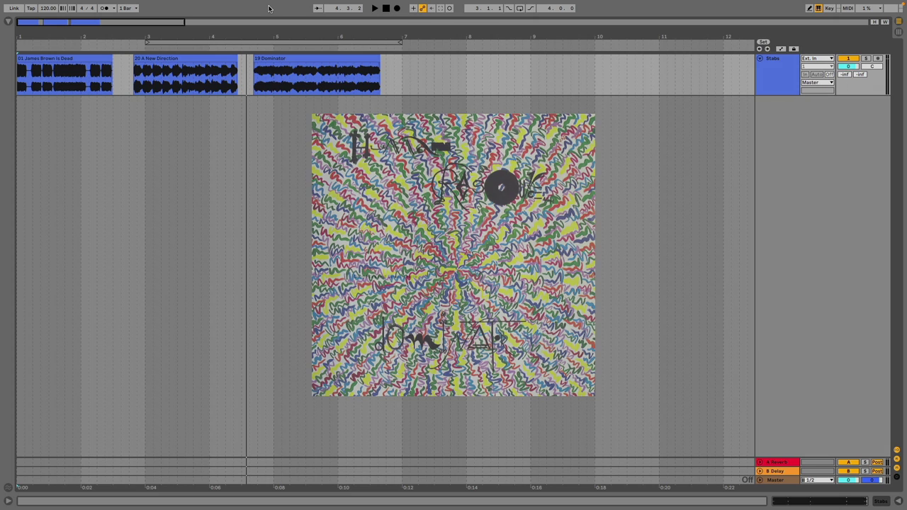
{"action": "key", "text": "space"}
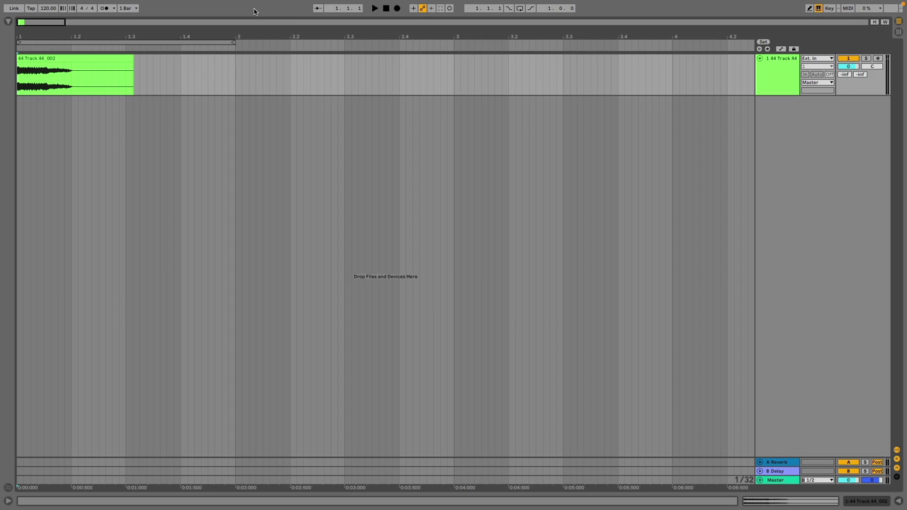
Step: Play back the short green 44 Track 44_002 audio clip
{"action": "key", "text": "space"}
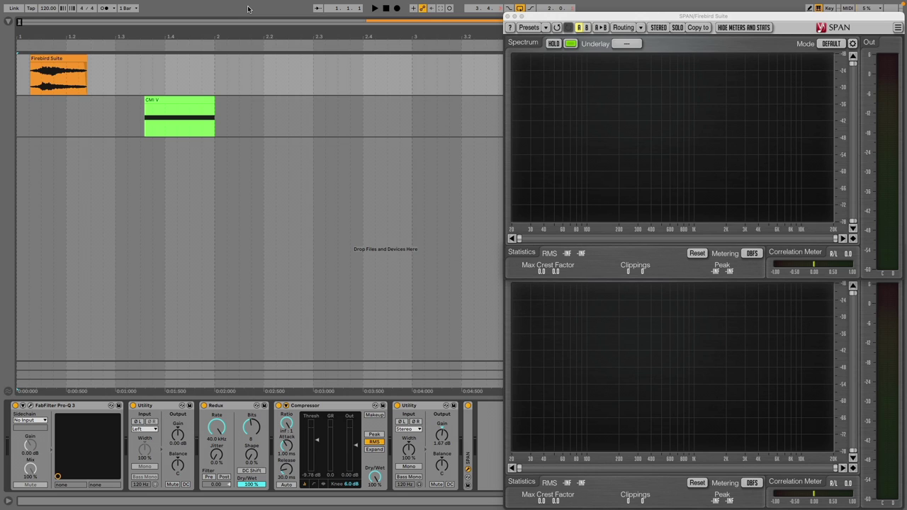
Step: Play the Firebird Suite sample together with the CMI V clip
{"action": "key", "text": "space"}
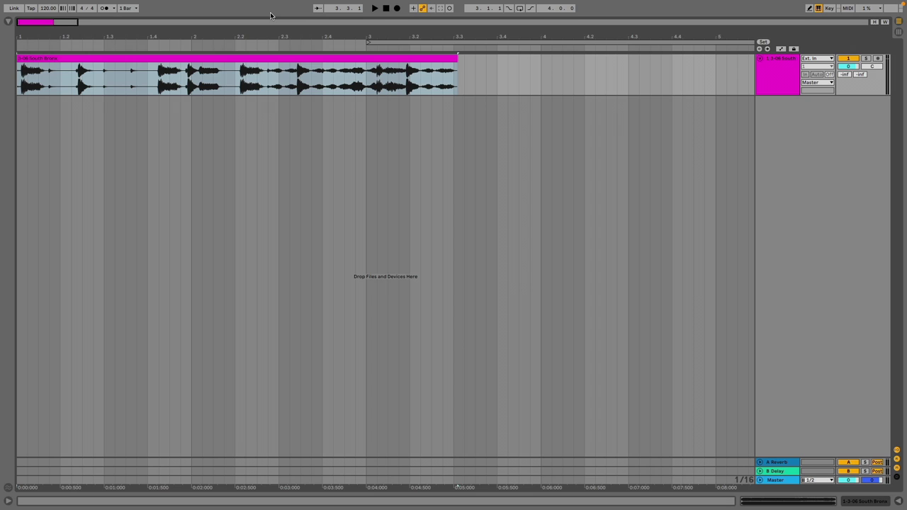
Step: Play the 1-06 South Bronx clip, then stop playback
{"action": "key", "text": "space"}
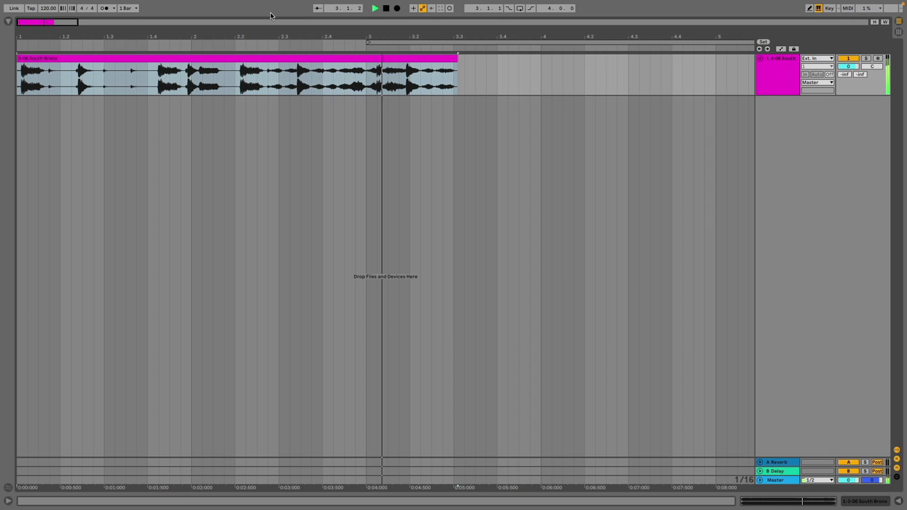
{"action": "key", "text": "space"}
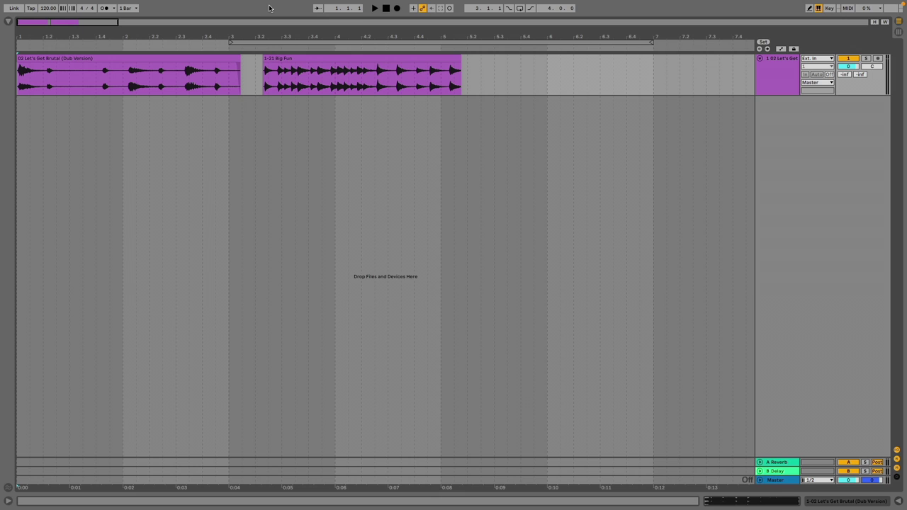
Step: Play the Let's Get Brutal (Dub Version) and Big Fun clips
{"action": "key", "text": "space"}
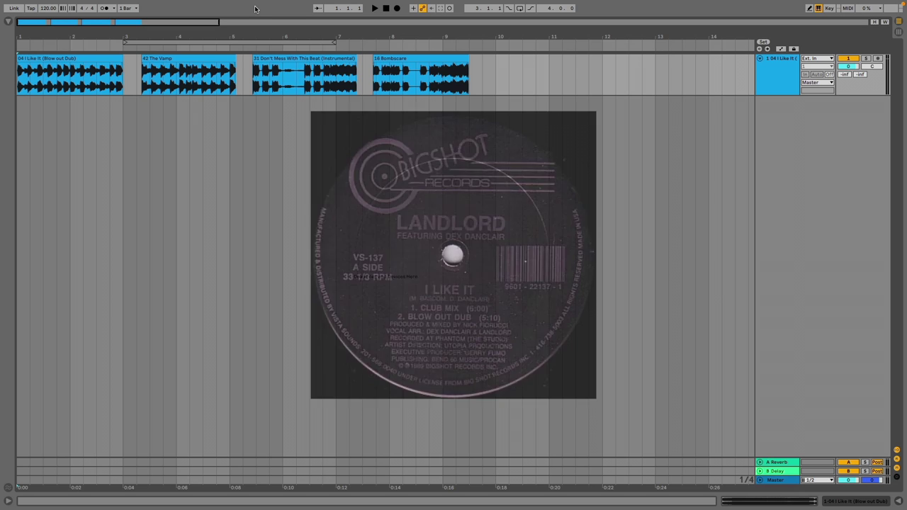
Step: Play the four blue clips starting with 04 I Like It (Blow out Dub)
{"action": "key", "text": "space"}
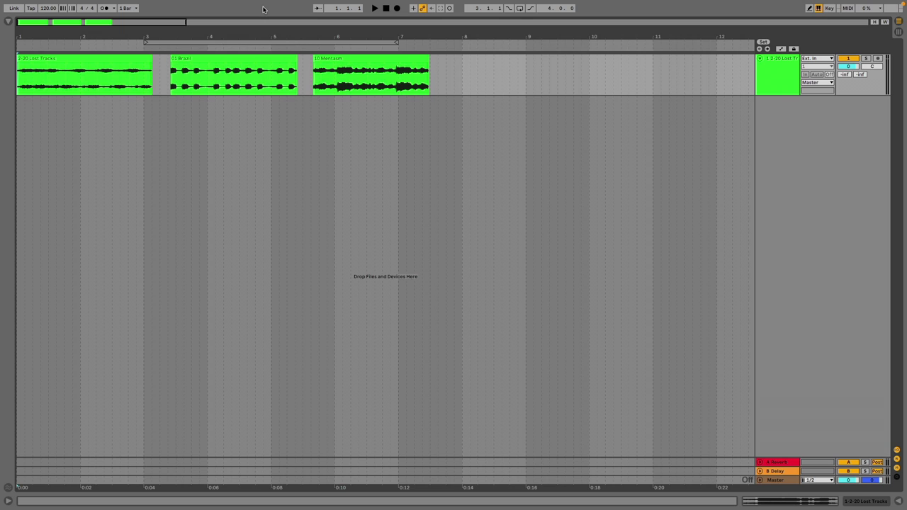
Step: Play the Lost Tracks, Brazil and Mentasm clips, then stop playback
{"action": "key", "text": "space"}
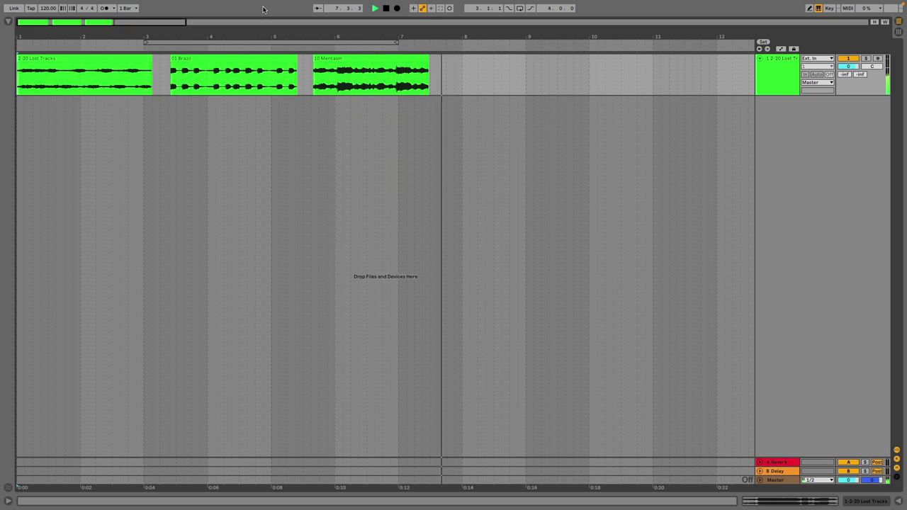
{"action": "key", "text": "space"}
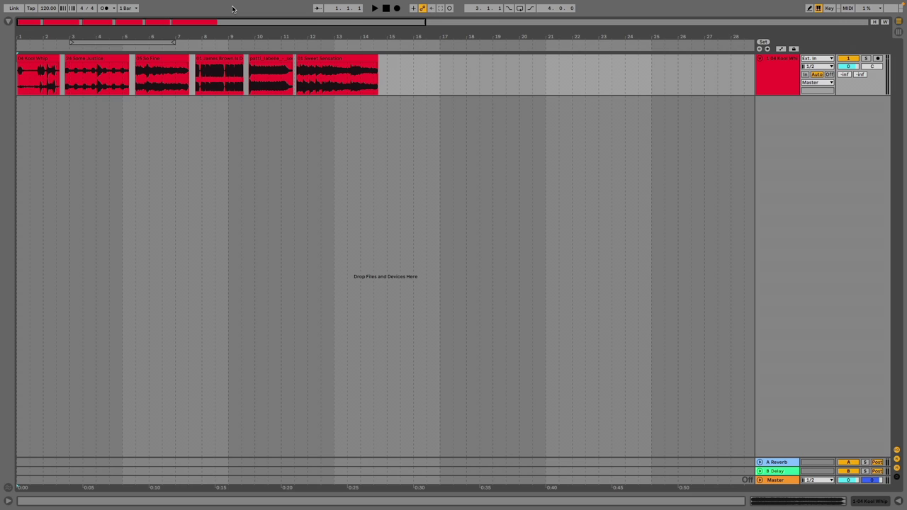
Step: Play the six red clips from 04 Kool Whip to 01 Sweet Sensation
{"action": "key", "text": "space"}
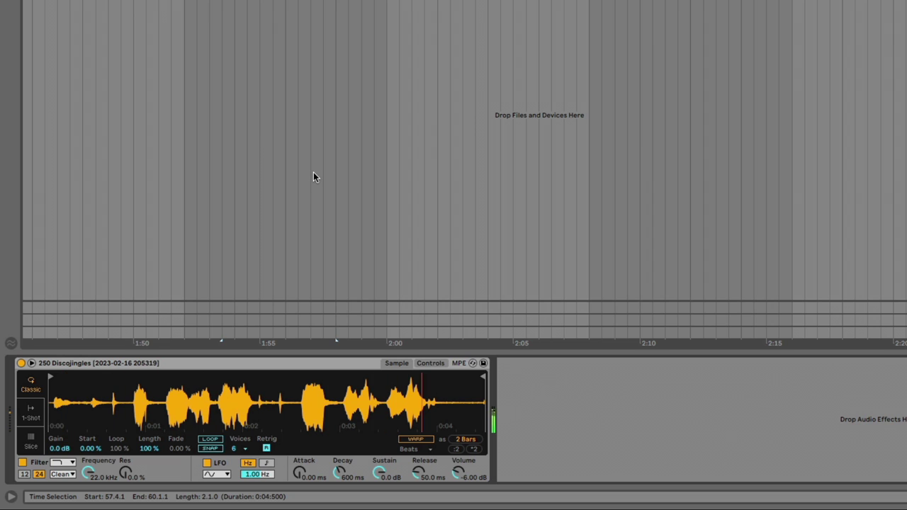
Step: Move Simpler's start and end markers inward so the Discojingles sample warps as 1 Beat
{"action": "left_click_drag", "start_coordinate": [51, 376], "coordinate": [303, 375]}
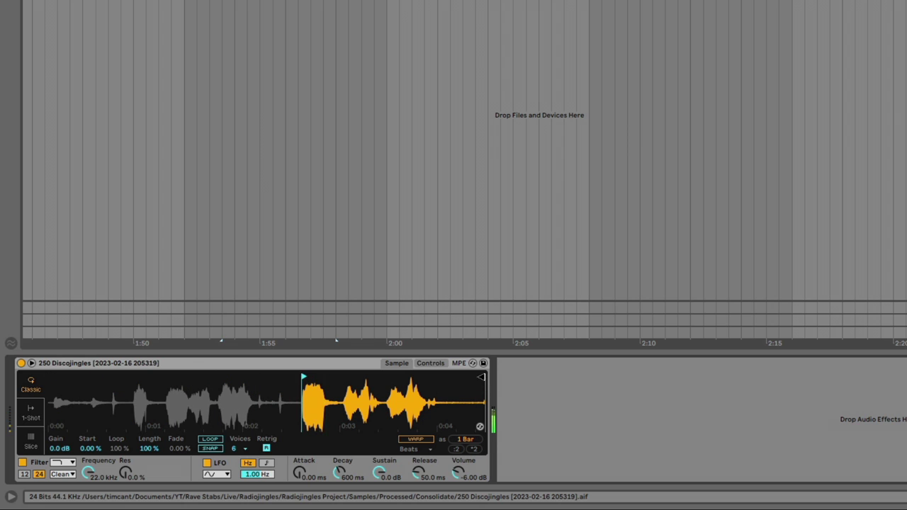
{"action": "left_click_drag", "start_coordinate": [483, 377], "coordinate": [359, 384]}
{"action": "scroll", "coordinate": [304, 383], "scroll_direction": "up", "scroll_amount": 6}
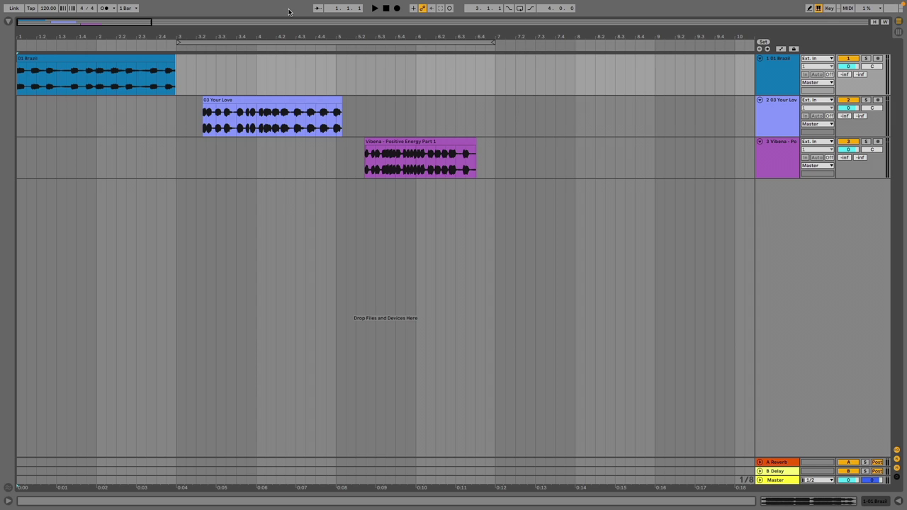
Step: Play the Brazil, Your Love and Vibena clips, then replay their opening
{"action": "key", "text": "space"}
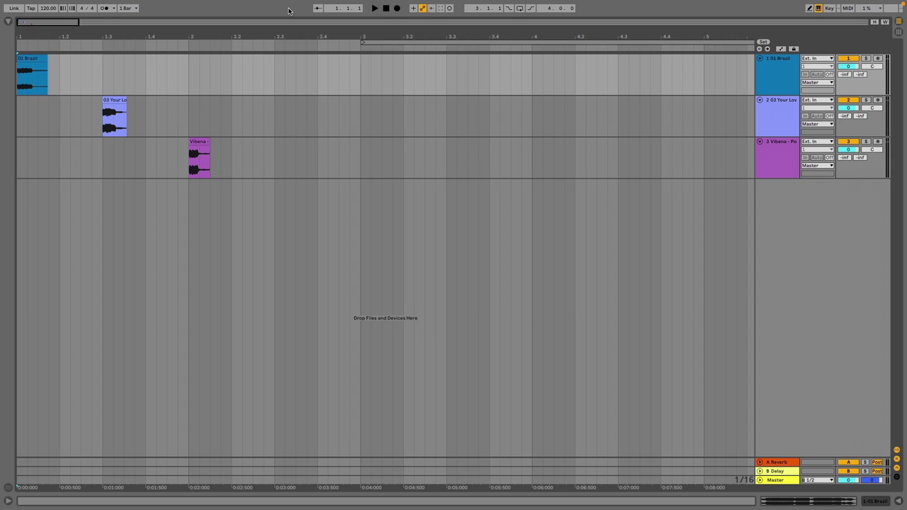
{"action": "key", "text": "space"}
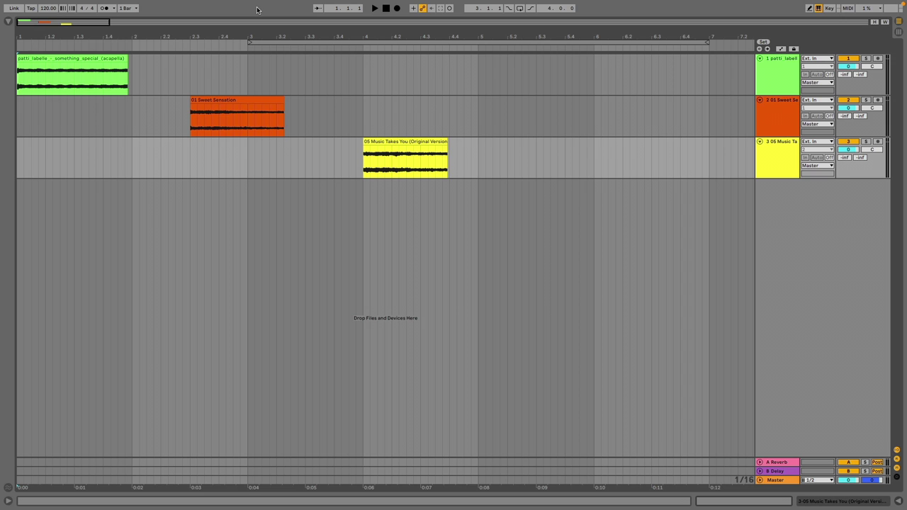
Step: Play the Something Special and Sweet Sensation clips, then replay all three clips from bar 1
{"action": "key", "text": "space"}
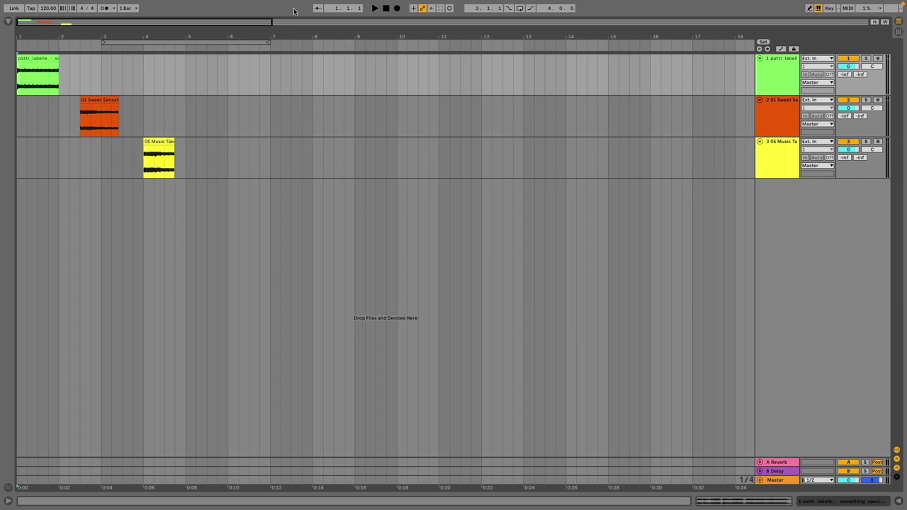
{"action": "key", "text": "space"}
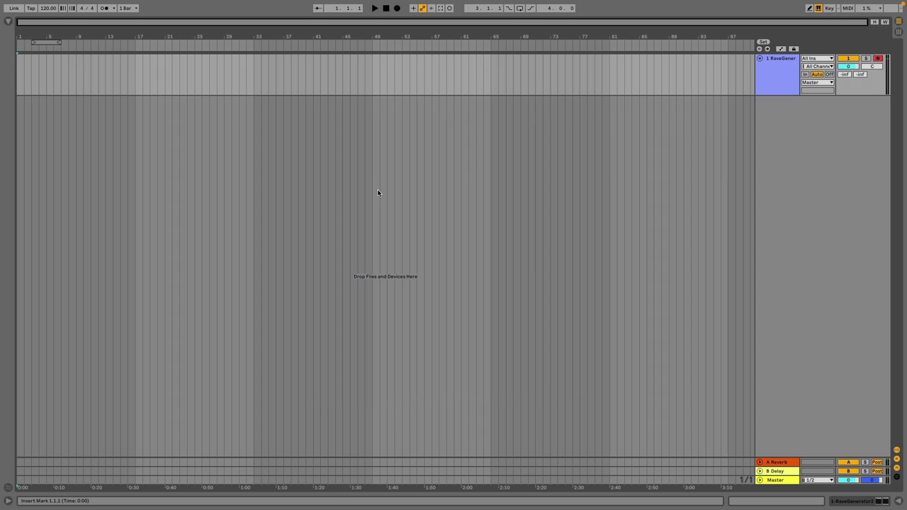
Step: Show RaveGenerator2's interface on the first track and play a note to hear the Landlord Stab
{"action": "double_click", "coordinate": [762, 74]}
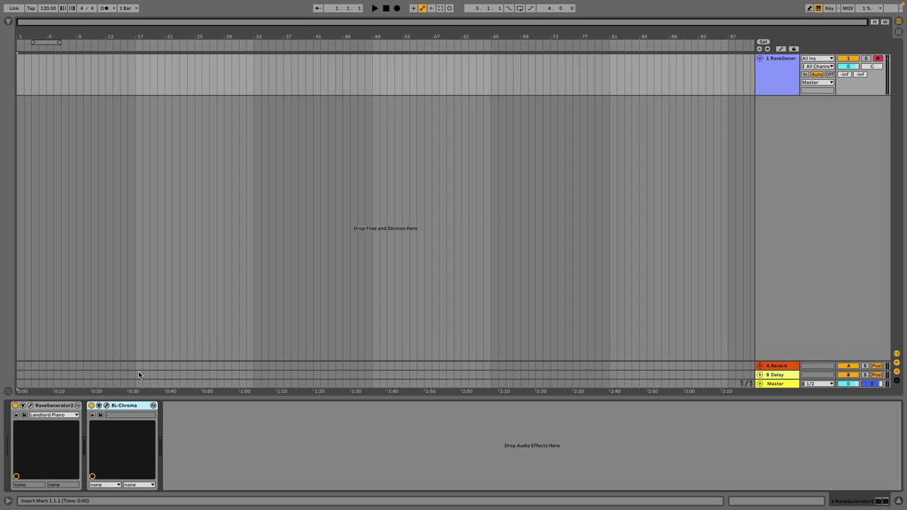
{"action": "left_click", "coordinate": [30, 405]}
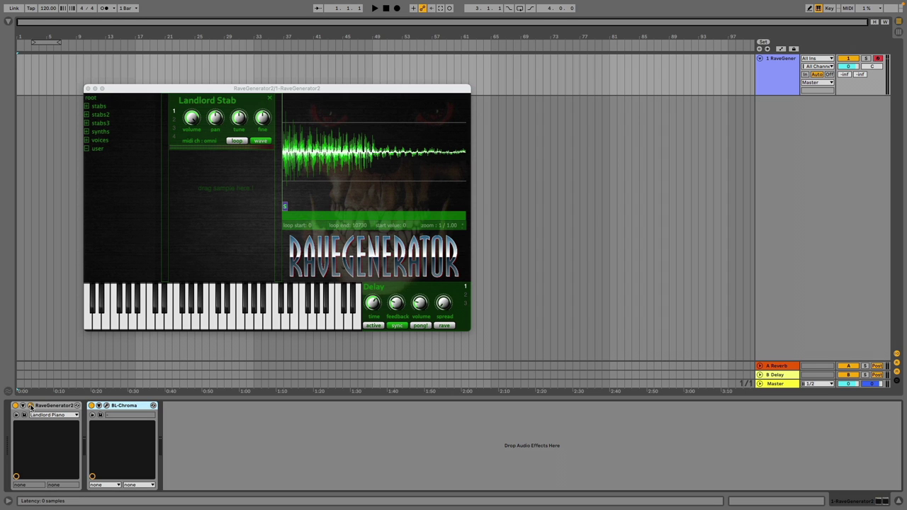
{"action": "key", "text": "a"}
{"action": "key", "text": "a"}
Step: Open BL-Chroma with Display Lines on and Contrast at 0.87, playing the stab and fine-tuning it
{"action": "left_click", "coordinate": [107, 406]}
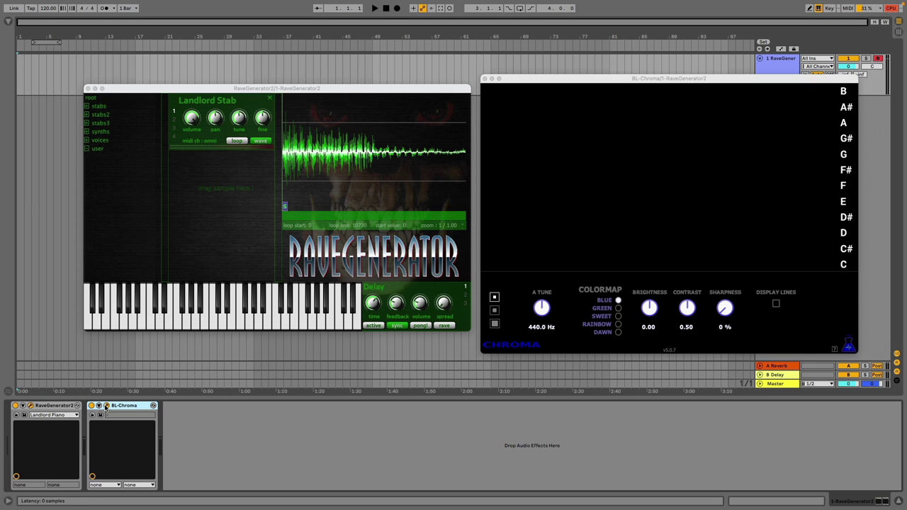
{"action": "left_click", "coordinate": [776, 304]}
{"action": "key", "text": "space"}
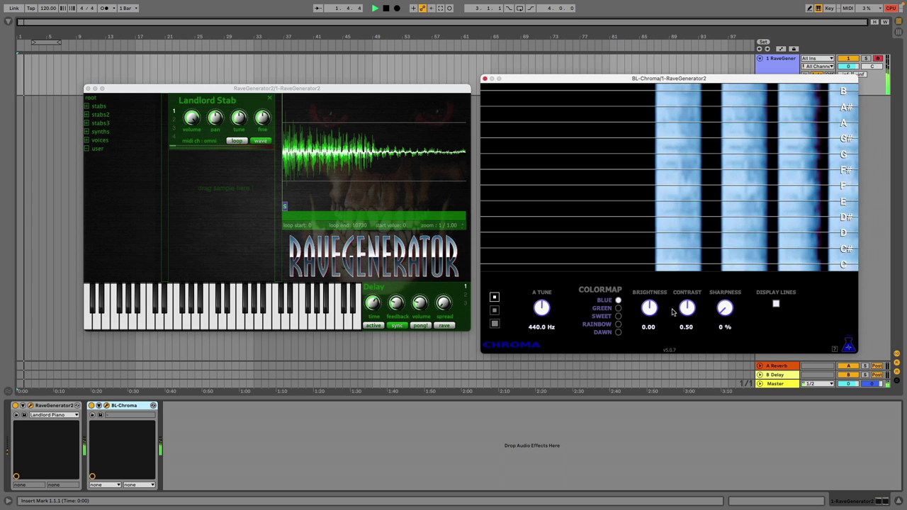
{"action": "left_click_drag", "start_coordinate": [687, 309], "coordinate": [692, 284]}
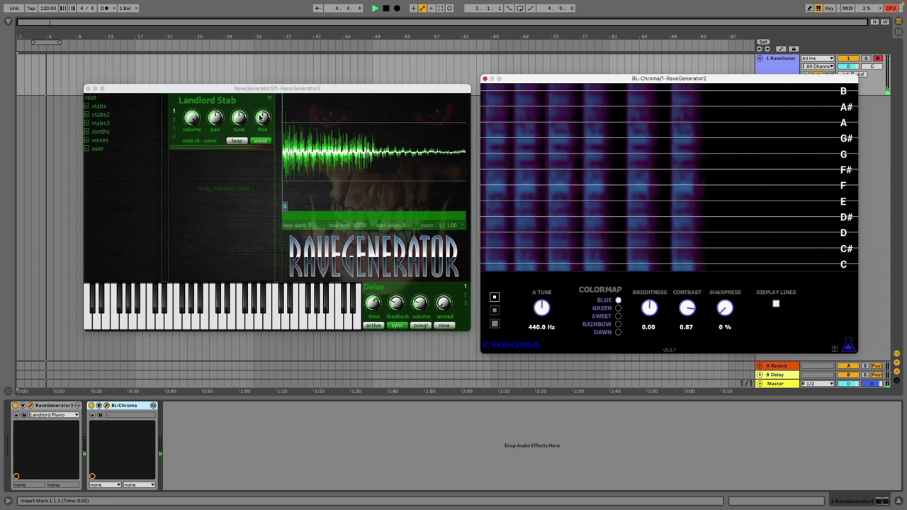
{"action": "mouse_move", "coordinate": [262, 118]}
{"action": "left_mouse_down"}
{"action": "mouse_move", "coordinate": [267, 100]}
{"action": "mouse_move", "coordinate": [262, 110]}
{"action": "left_mouse_up"}
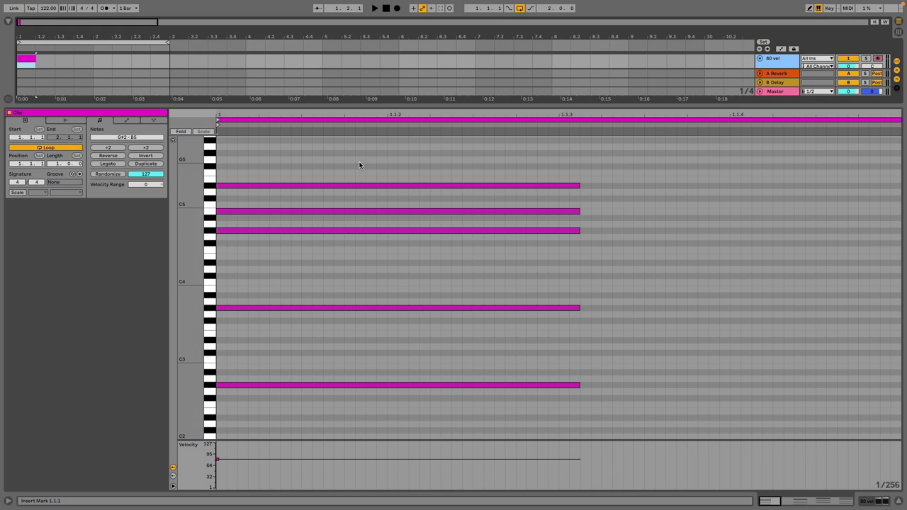
Step: Select all five chord notes in the piano roll and play the chord clip
{"action": "left_click_drag", "start_coordinate": [360, 162], "coordinate": [309, 394]}
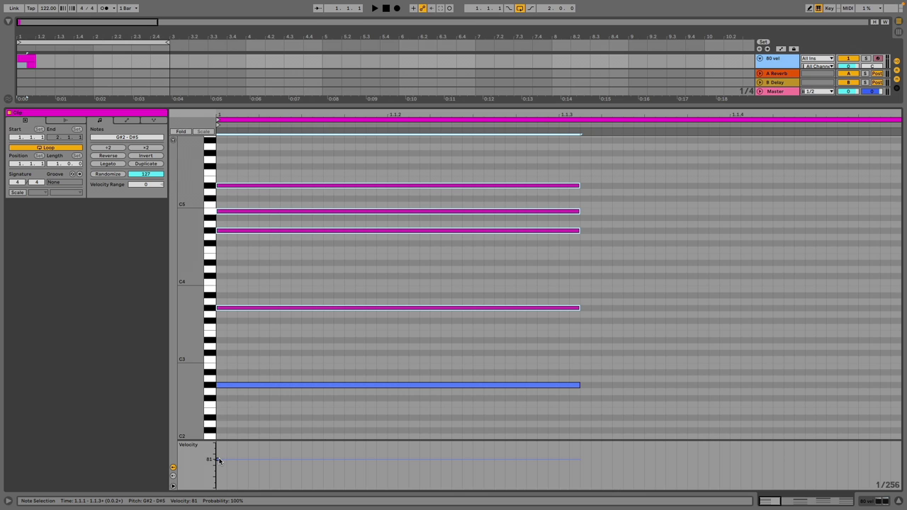
{"action": "key", "text": "space"}
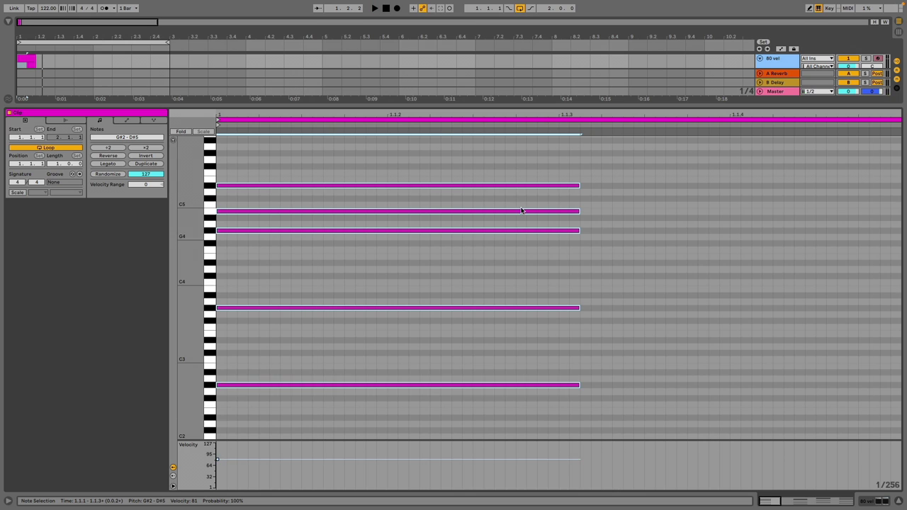
Step: Show the 80 vel track's chain, open Decimort2's interface and play from the beginning
{"action": "left_click", "coordinate": [773, 59]}
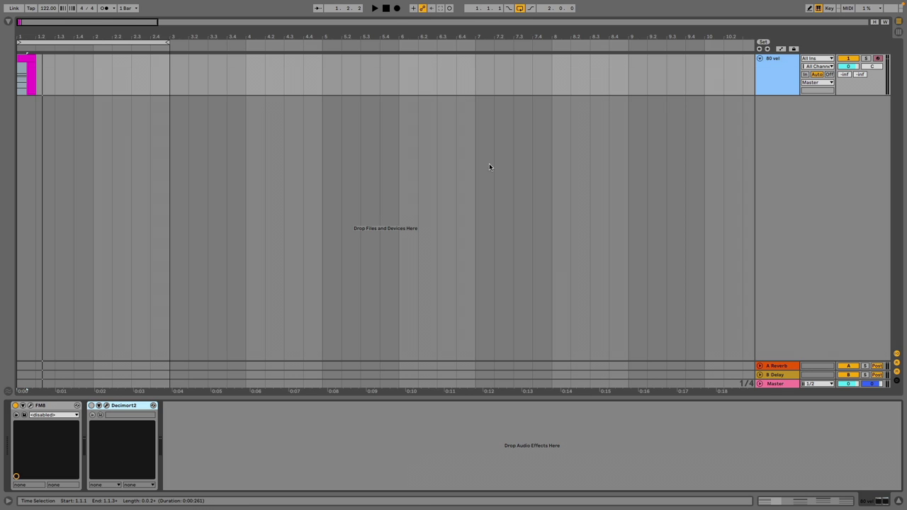
{"action": "left_click", "coordinate": [106, 405]}
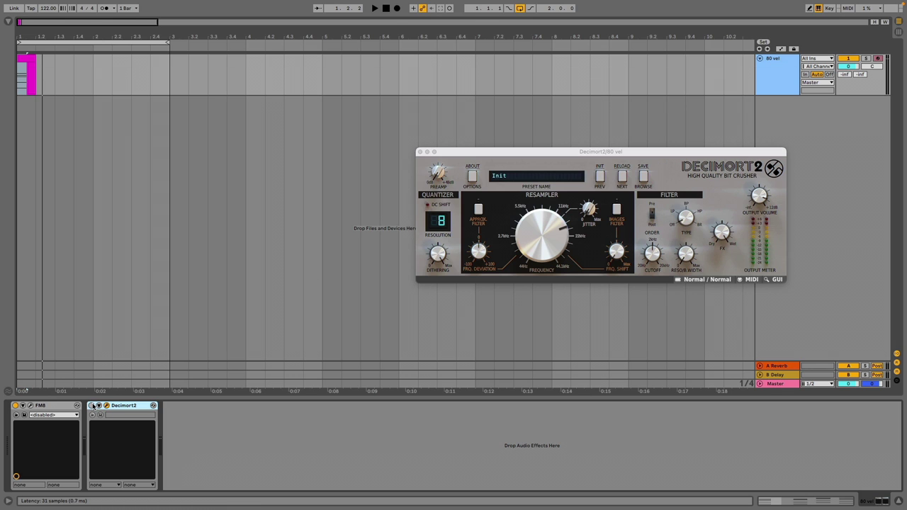
{"action": "key", "text": "space"}
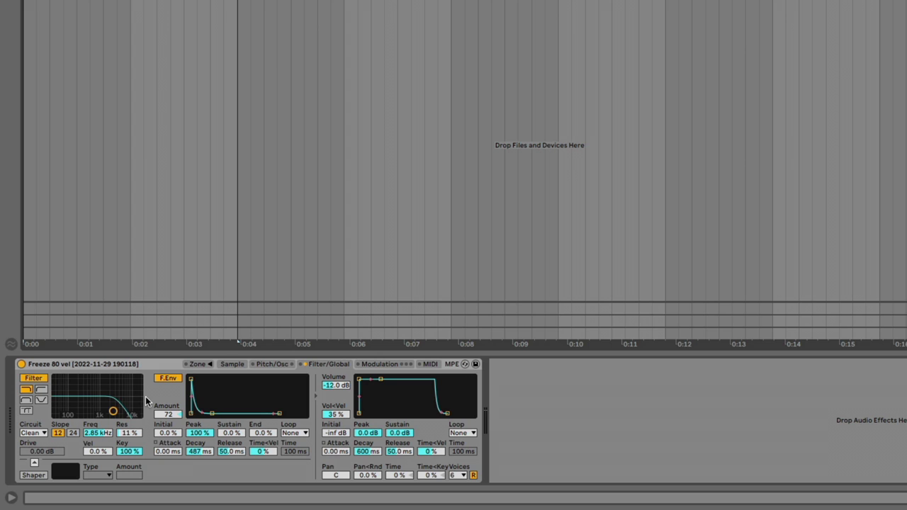
Step: Raise the Sampler amp envelope Attack from 0.00 ms to a few milliseconds and play the chord
{"action": "left_click_drag", "start_coordinate": [330, 452], "coordinate": [330, 448]}
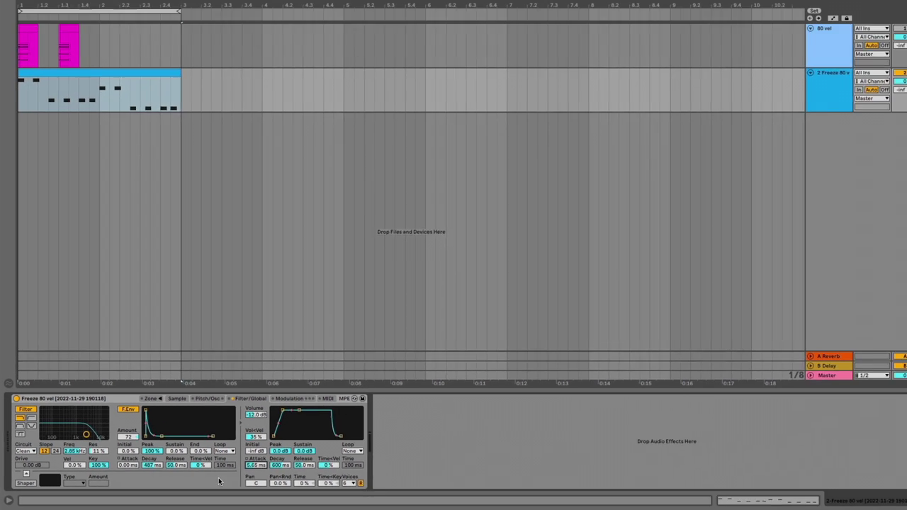
{"action": "key", "text": "space"}
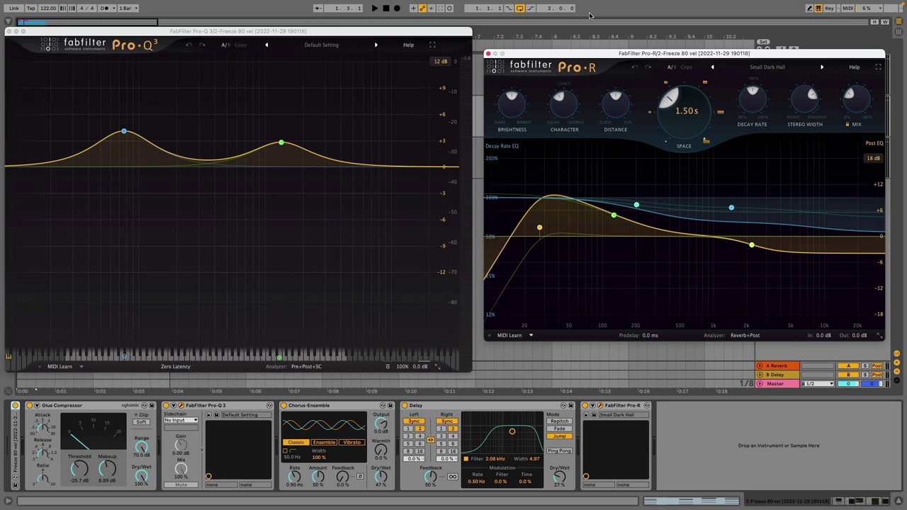
Step: Close the Pro-Q 3 equaliser and Pro-R reverb plugin windows
{"action": "left_click", "coordinate": [9, 32]}
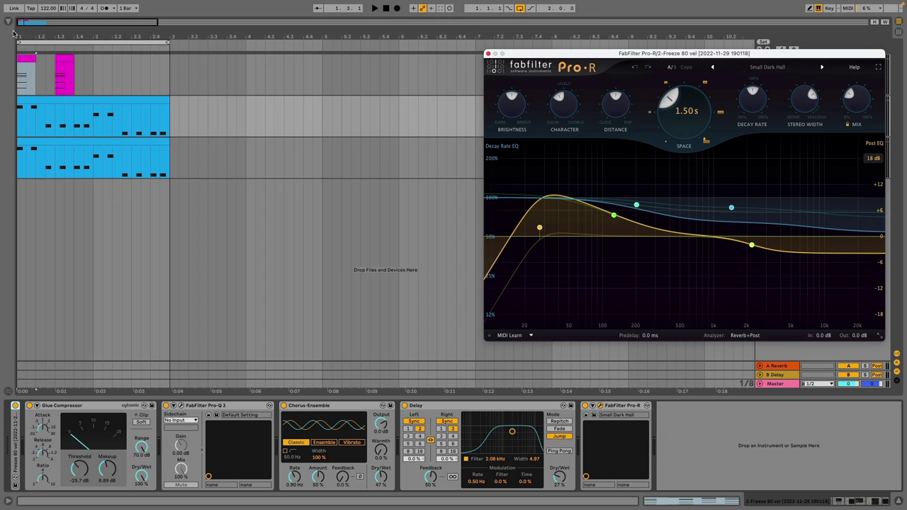
{"action": "left_click", "coordinate": [488, 53]}
Step: Select the 3 Serum track, open Serum and play its Init patch
{"action": "left_click", "coordinate": [769, 147]}
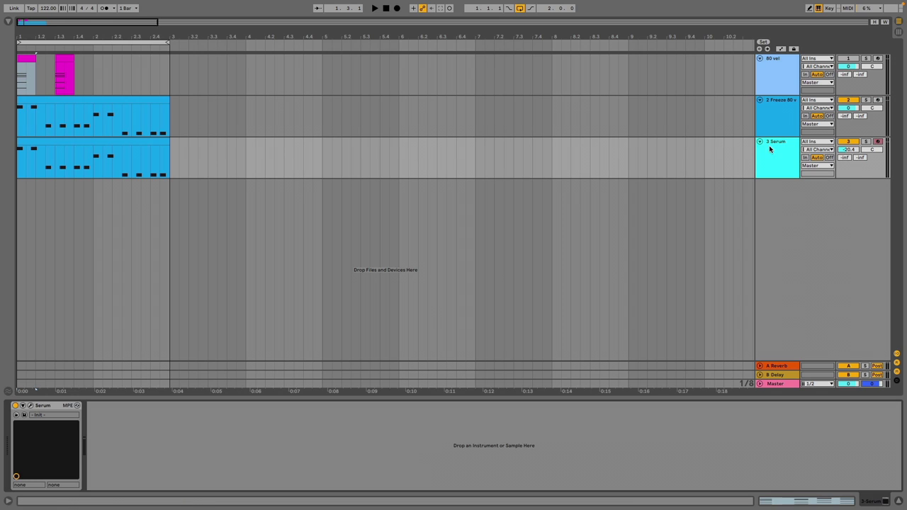
{"action": "left_click", "coordinate": [31, 405]}
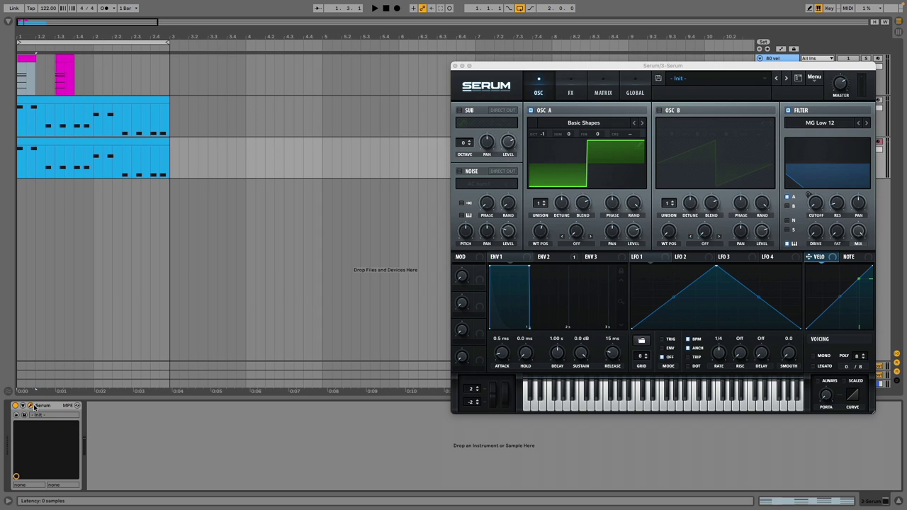
{"action": "key", "text": "space"}
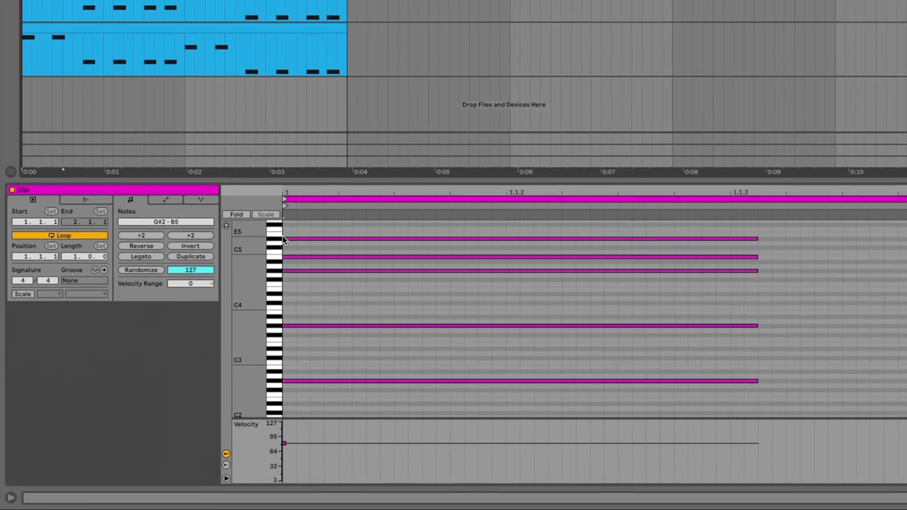
Step: Raise the chord's B4 note to C5, unsolo and deactivate the 80 vel track, then play
{"action": "left_click", "coordinate": [226, 316]}
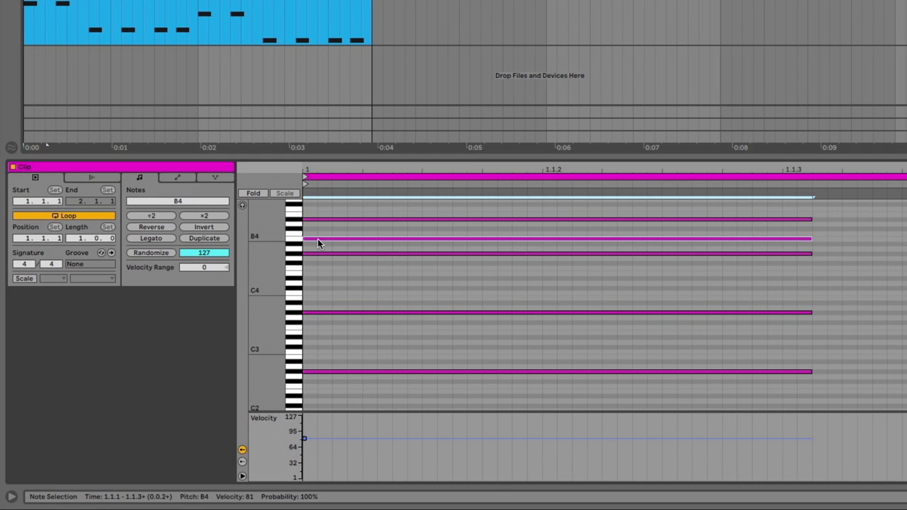
{"action": "left_click_drag", "start_coordinate": [318, 239], "coordinate": [315, 234]}
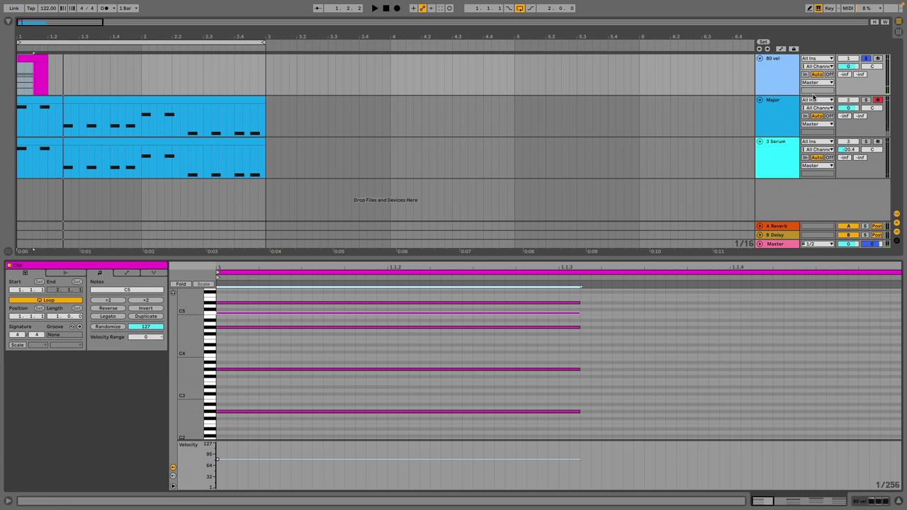
{"action": "left_click", "coordinate": [865, 59]}
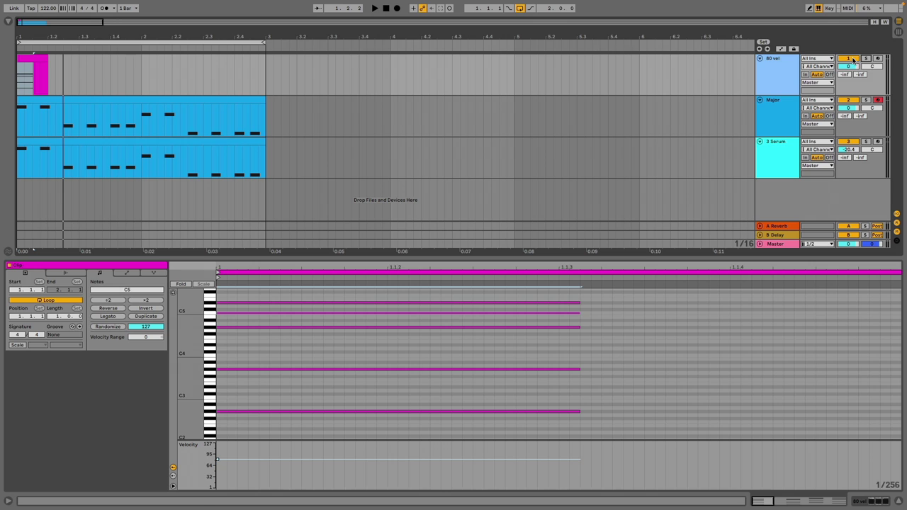
{"action": "left_click", "coordinate": [851, 59]}
{"action": "key", "text": "space"}
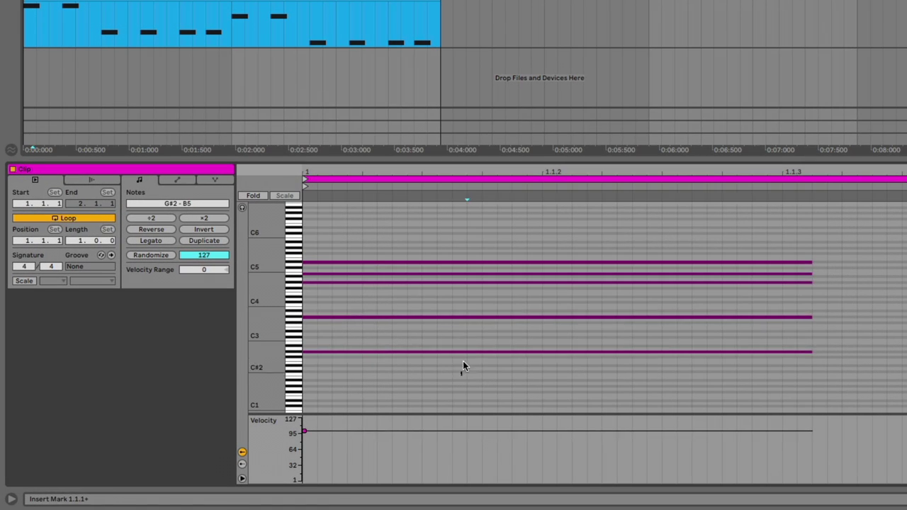
Step: Select and deselect the chord notes, then play the chord clip once and stop
{"action": "left_click_drag", "start_coordinate": [329, 412], "coordinate": [346, 319]}
{"action": "left_click_drag", "start_coordinate": [483, 247], "coordinate": [305, 430]}
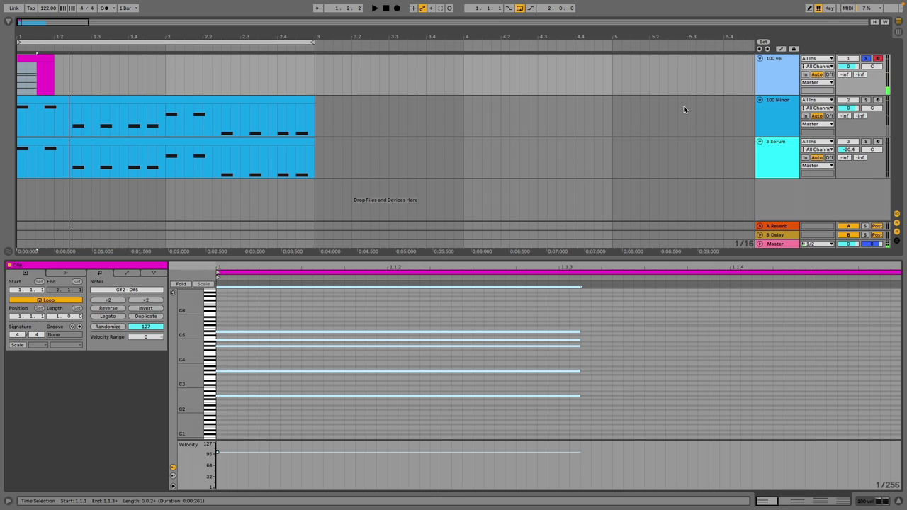
{"action": "left_click", "coordinate": [717, 85]}
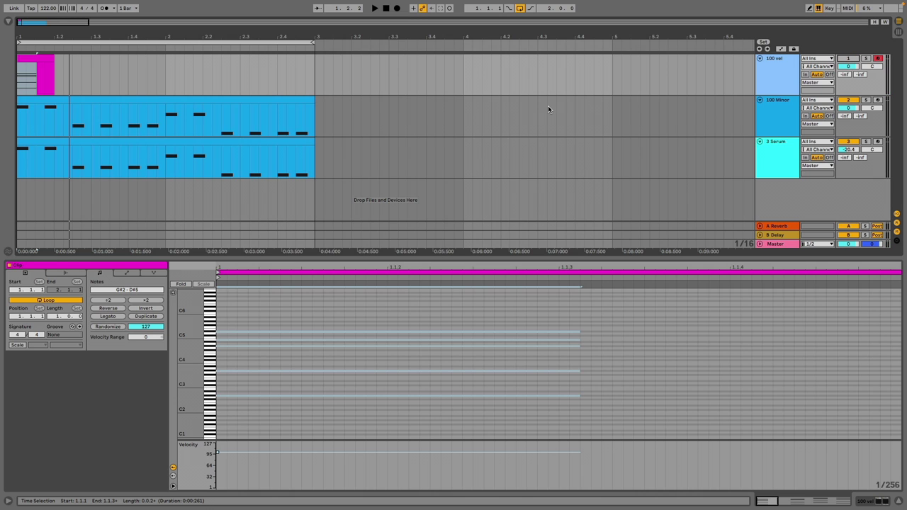
{"action": "key", "text": "space"}
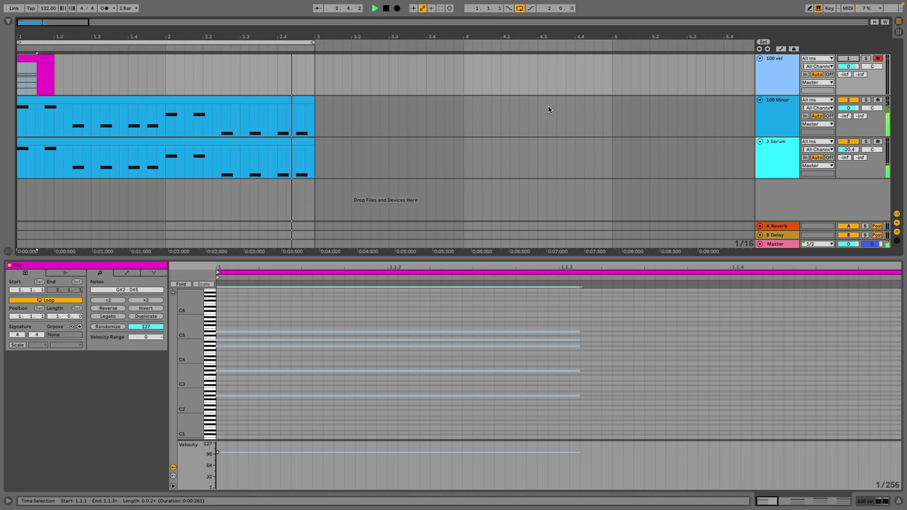
{"action": "key", "text": "space"}
Step: Play the clip and sweep Simpler's filter cutoff, ending at 2.66 kHz with 23% resonance
{"action": "left_click", "coordinate": [776, 115]}
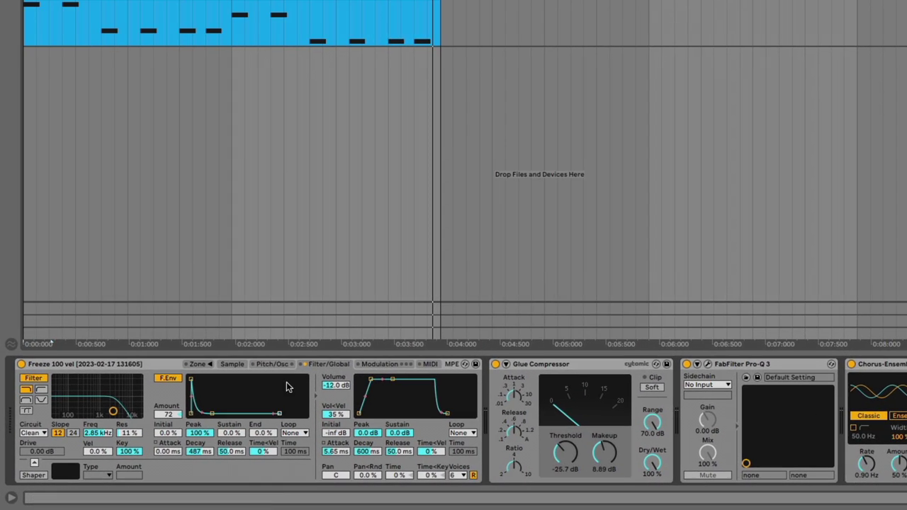
{"action": "key", "text": "space"}
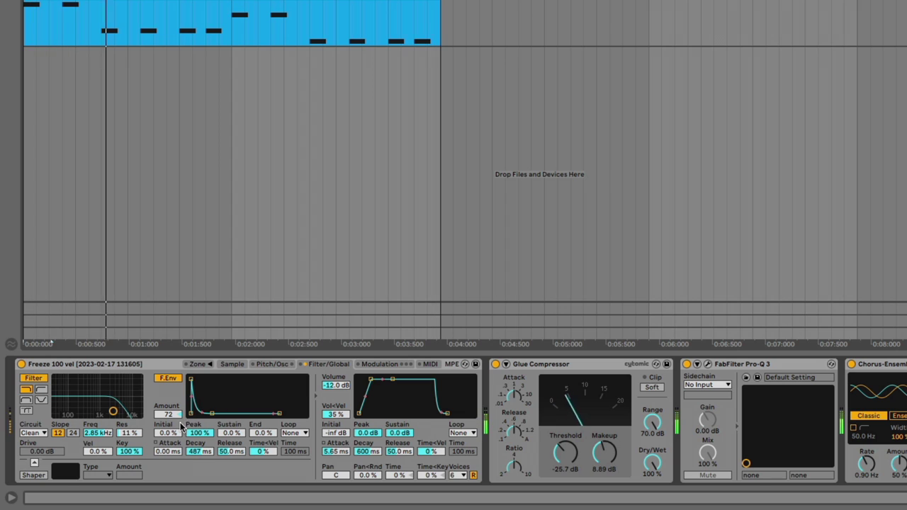
{"action": "left_click_drag", "start_coordinate": [97, 434], "coordinate": [97, 414]}
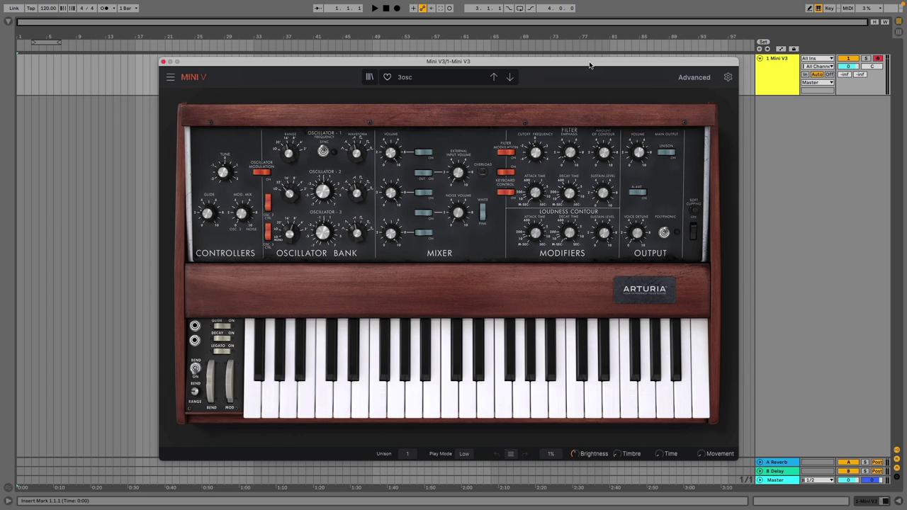
Step: Load Mini V's Lead > Saw Detune preset and play a note to audition it
{"action": "left_click", "coordinate": [429, 79]}
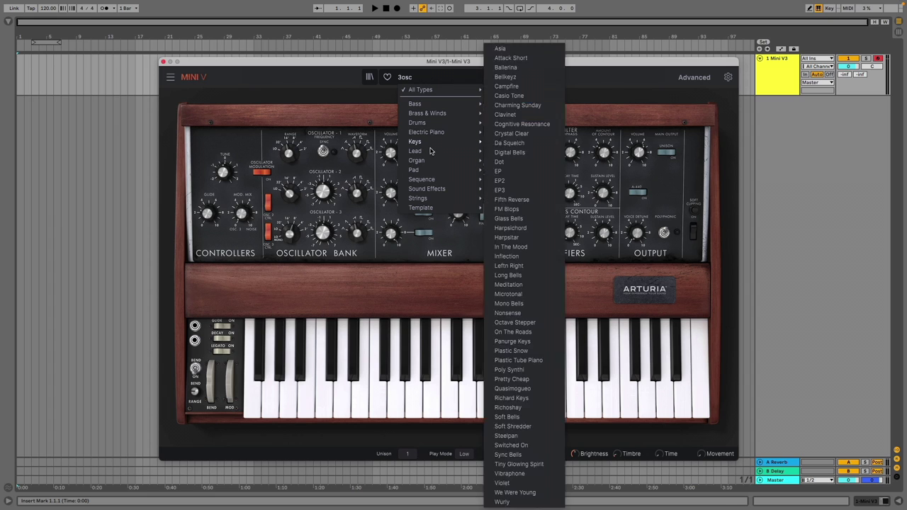
{"action": "mouse_move", "coordinate": [434, 152]}
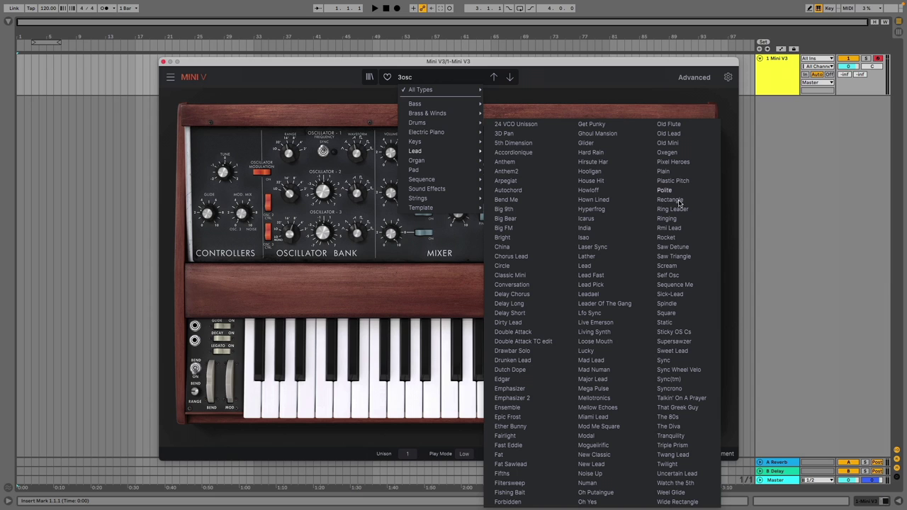
{"action": "left_click", "coordinate": [673, 246]}
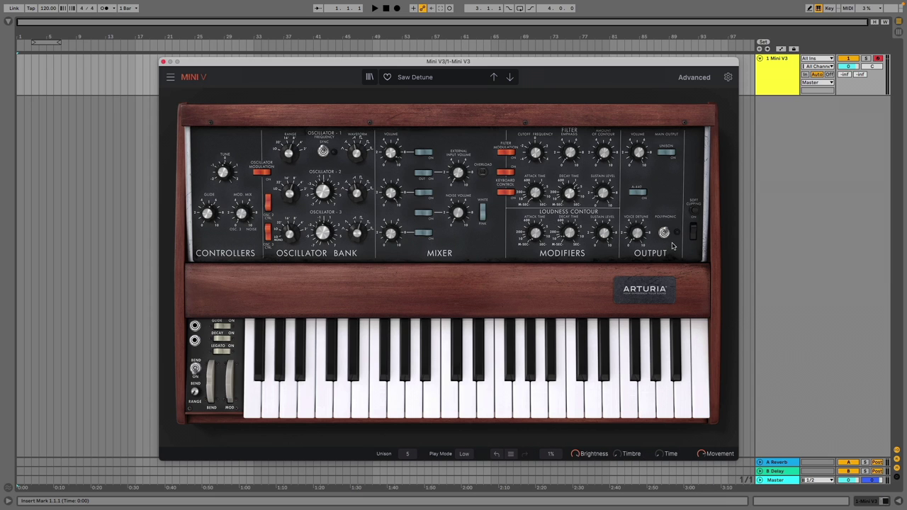
{"action": "key", "text": "a"}
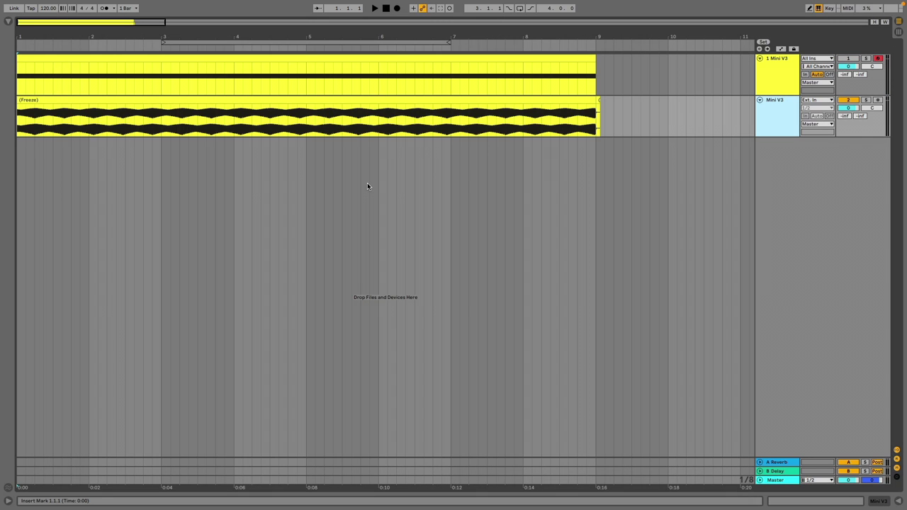
Step: Set Simpler's Voices to 1 during playback and paste a Saturator after it
{"action": "key", "text": "space"}
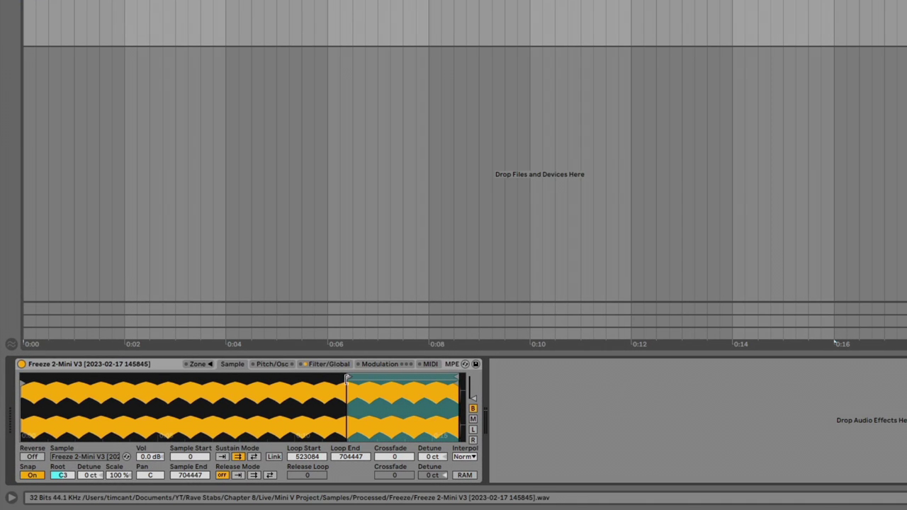
{"action": "left_click", "coordinate": [277, 383]}
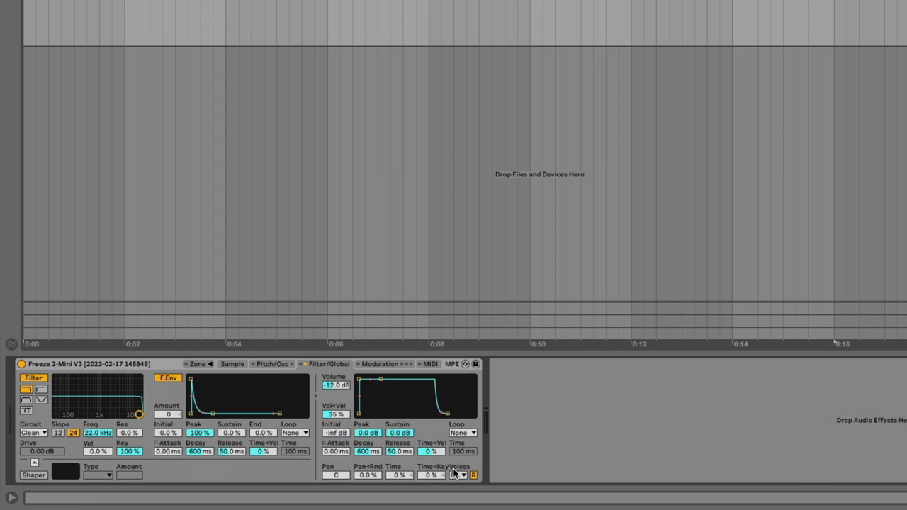
{"action": "left_click", "coordinate": [458, 475]}
{"action": "left_click", "coordinate": [456, 328]}
{"action": "key", "text": "ctrl+v"}
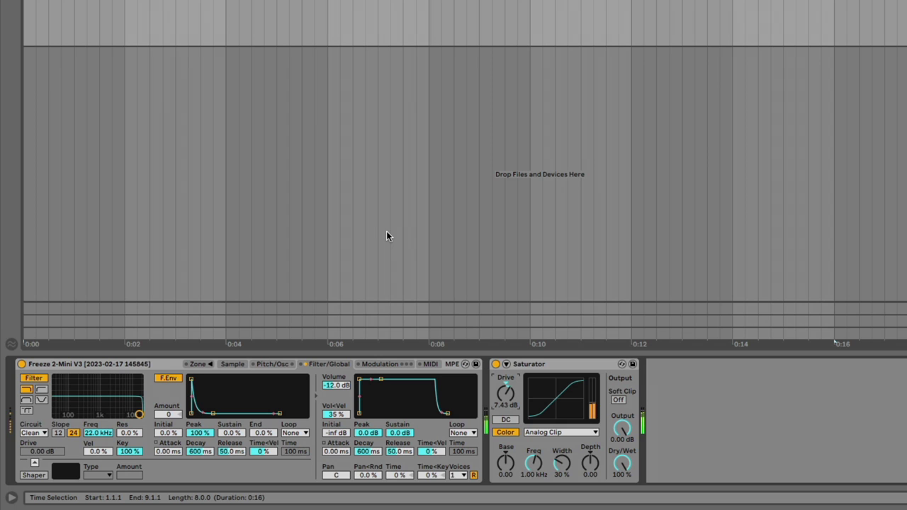
Step: Switch Simpler's filter to notch, lower its cutoff to about 3 kHz, and play the automated sweep
{"action": "left_click", "coordinate": [42, 399]}
{"action": "left_click_drag", "start_coordinate": [139, 415], "coordinate": [103, 394]}
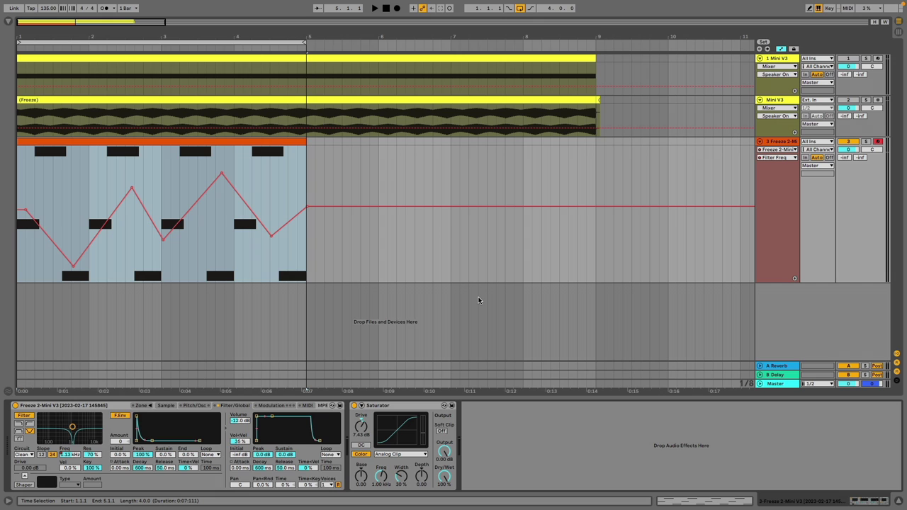
{"action": "key", "text": "space"}
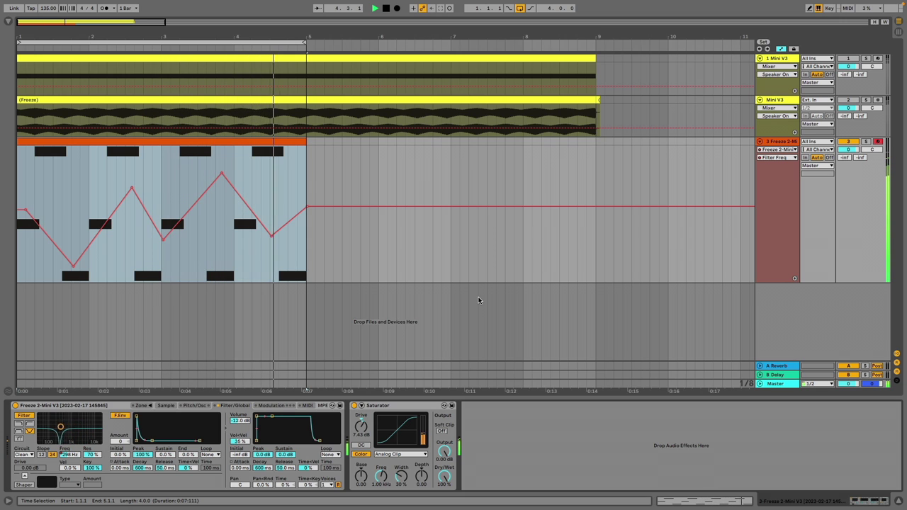
{"action": "key", "text": "space"}
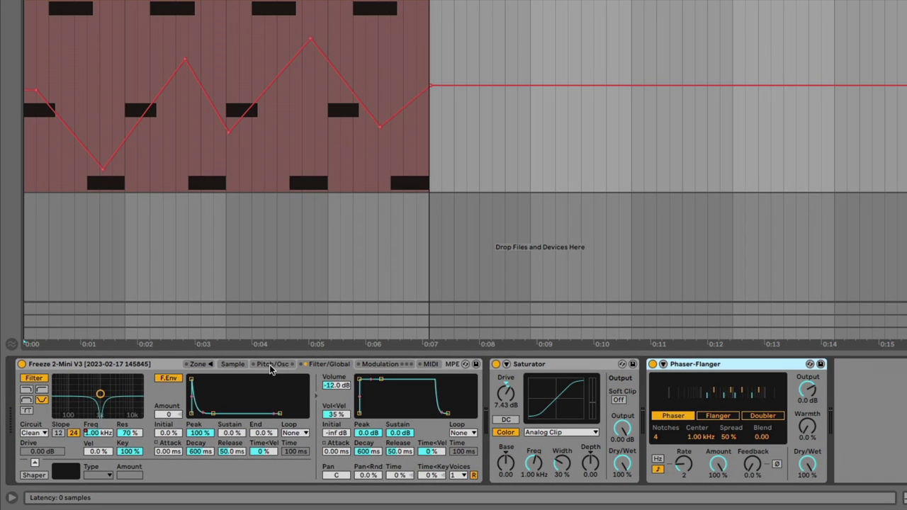
Step: Set Simpler's glide to Glide mode at 133 ms and boost EQ Eight band 3 near 1.86 kHz
{"action": "left_click", "coordinate": [193, 405]}
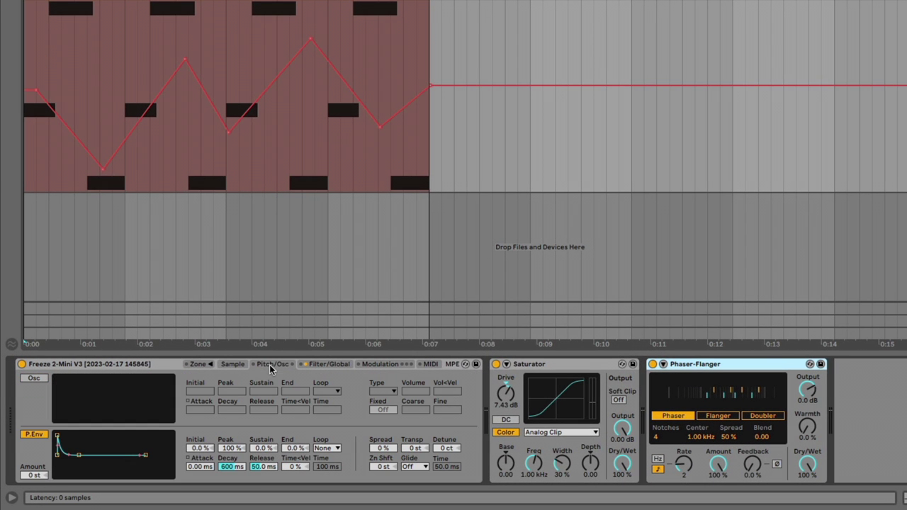
{"action": "left_click", "coordinate": [416, 467]}
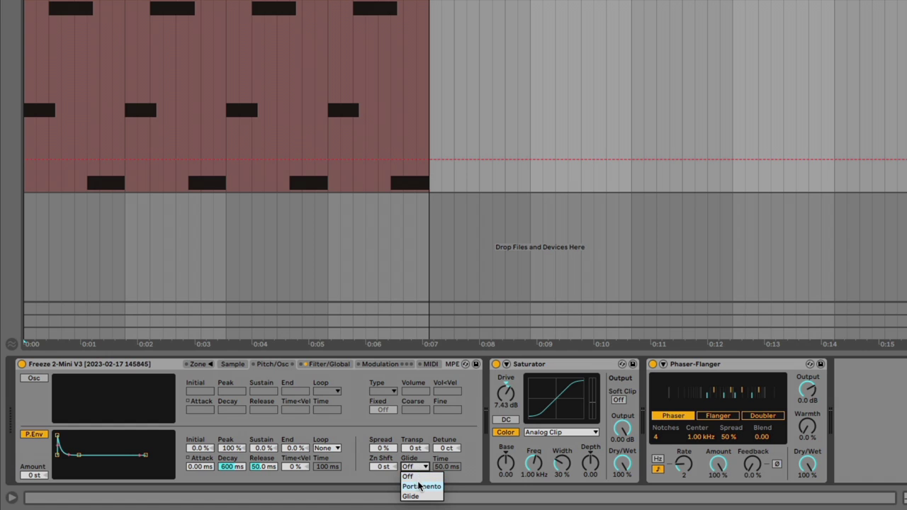
{"action": "left_click", "coordinate": [419, 487]}
{"action": "key", "text": "space"}
{"action": "left_click", "coordinate": [445, 466]}
{"action": "mouse_move", "coordinate": [445, 467]}
{"action": "left_mouse_down"}
{"action": "mouse_move", "coordinate": [445, 449]}
{"action": "mouse_move", "coordinate": [448, 472]}
{"action": "left_mouse_up"}
{"action": "left_click", "coordinate": [414, 467]}
{"action": "left_click", "coordinate": [418, 495]}
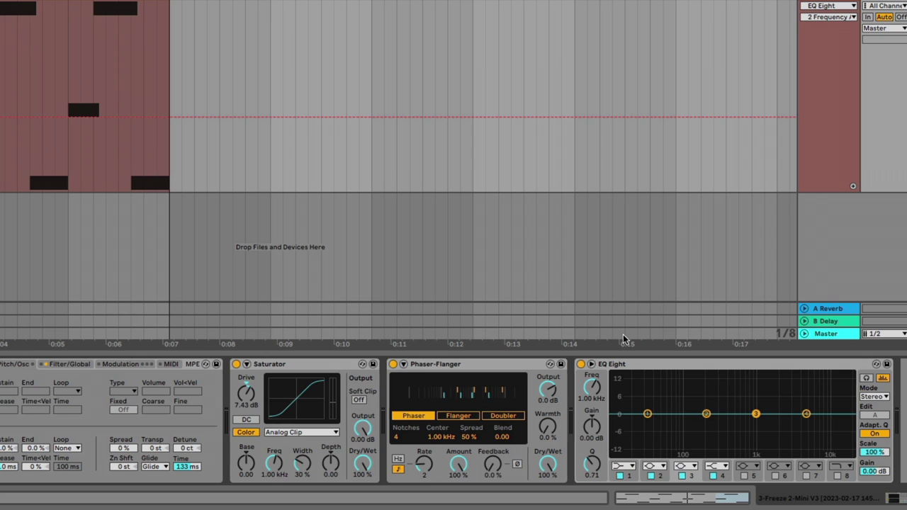
{"action": "left_click_drag", "start_coordinate": [756, 413], "coordinate": [755, 388]}
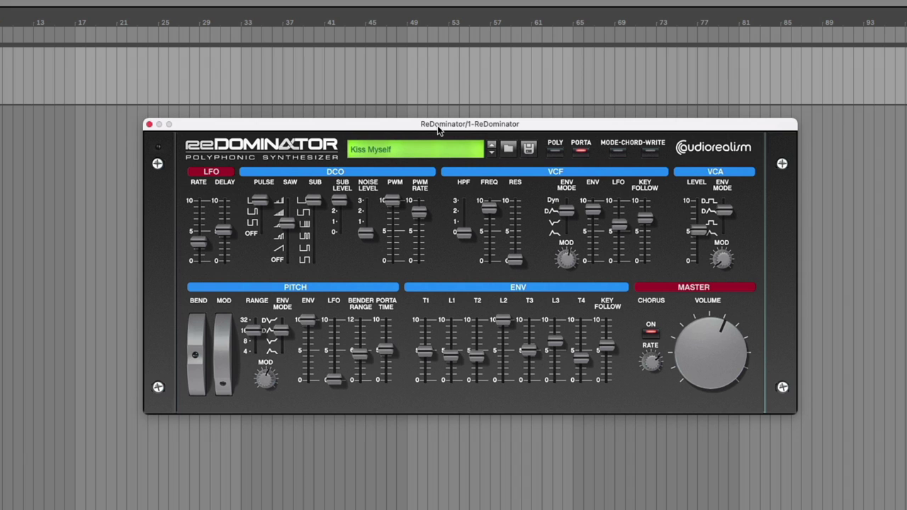
Step: Initialize the ReDominator patch, step SAW to PWM, and max PWM depth with a fast PWM rate
{"action": "left_click", "coordinate": [382, 151]}
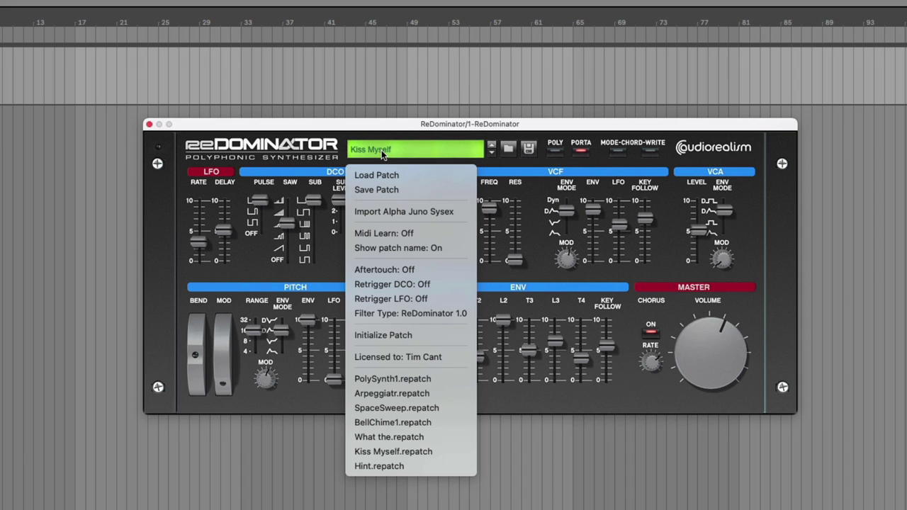
{"action": "left_click", "coordinate": [407, 335]}
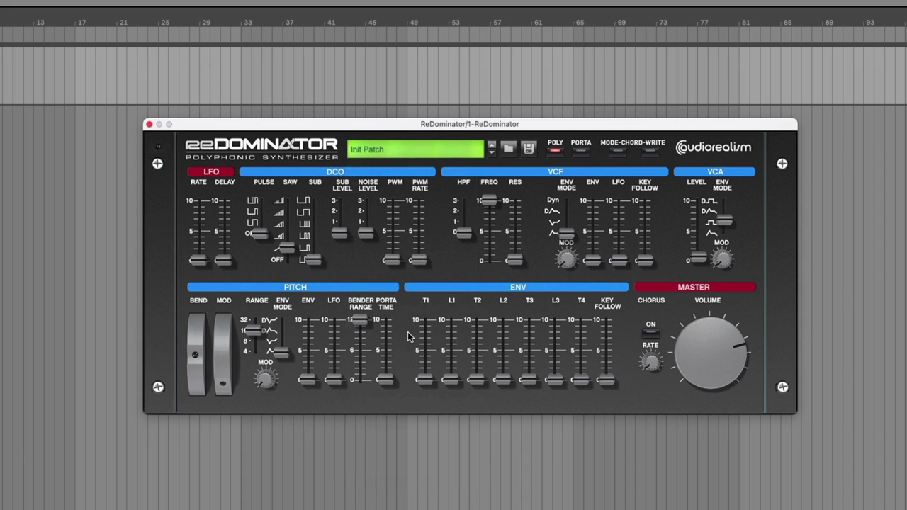
{"action": "left_click", "coordinate": [289, 245]}
{"action": "left_click", "coordinate": [291, 235]}
{"action": "left_click", "coordinate": [297, 224]}
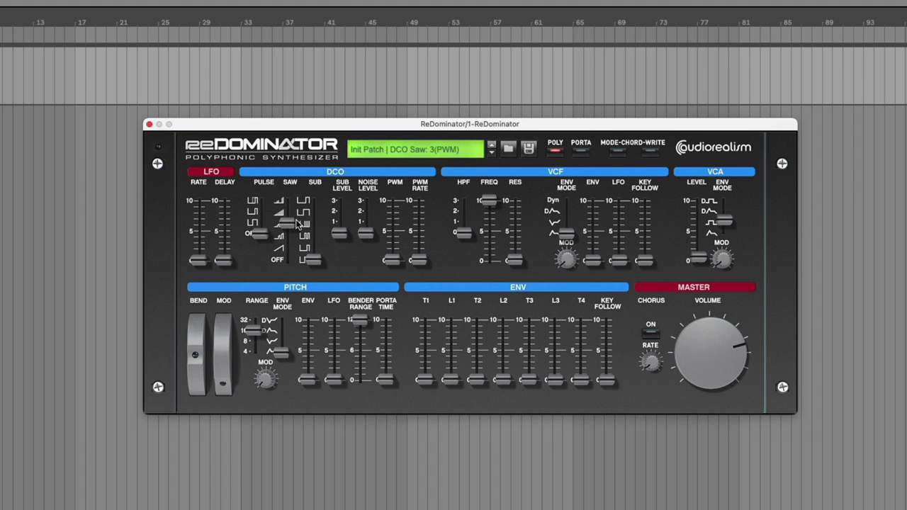
{"action": "left_click_drag", "start_coordinate": [392, 262], "coordinate": [390, 186]}
{"action": "left_click_drag", "start_coordinate": [419, 261], "coordinate": [419, 206]}
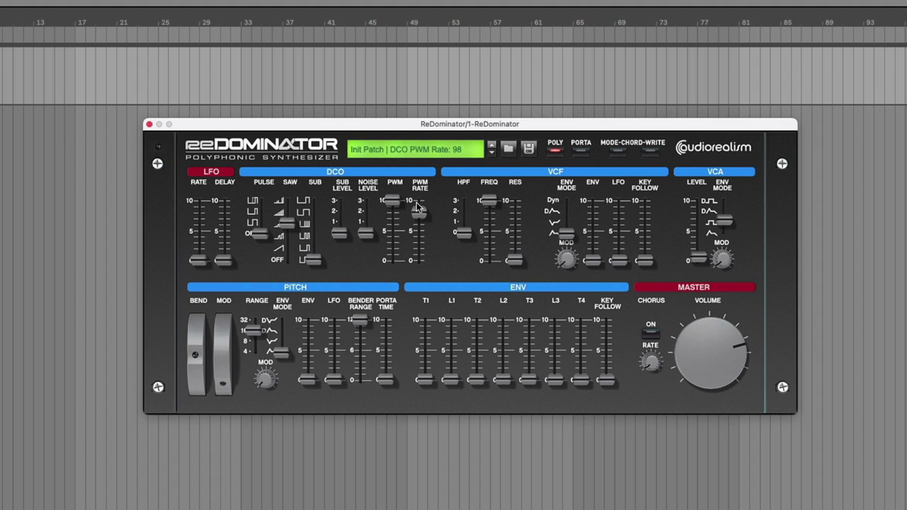
Step: Set PULSE to PWM, sub level to full and sub waveform to 5
{"action": "left_click", "coordinate": [267, 222]}
{"action": "left_click_drag", "start_coordinate": [267, 223], "coordinate": [268, 184]}
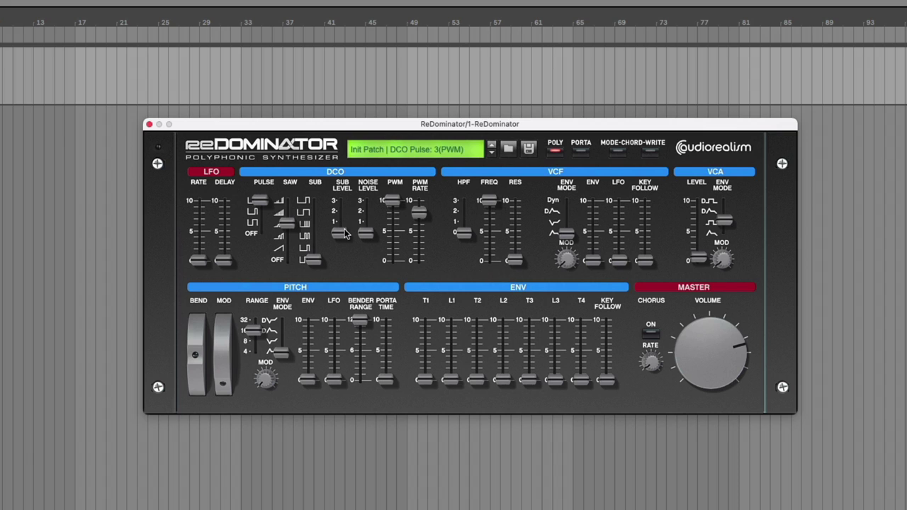
{"action": "left_click_drag", "start_coordinate": [340, 232], "coordinate": [342, 173]}
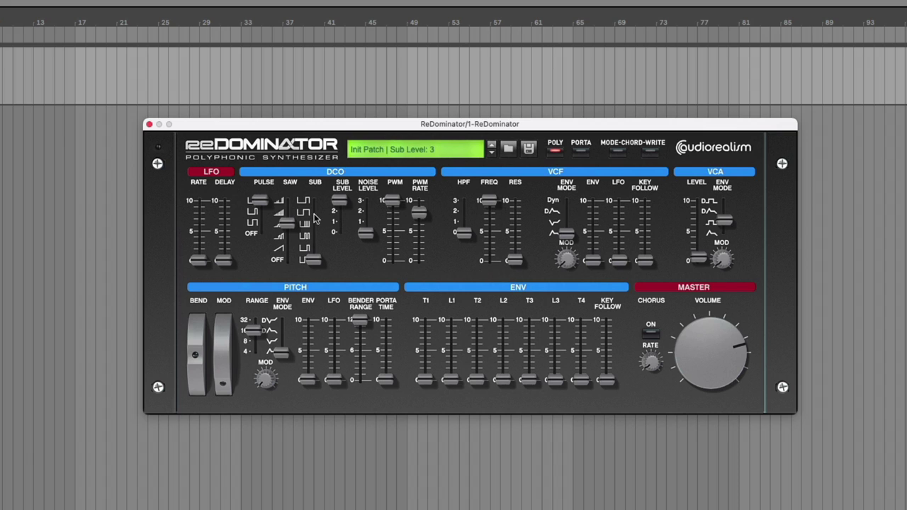
{"action": "left_click_drag", "start_coordinate": [313, 261], "coordinate": [319, 183]}
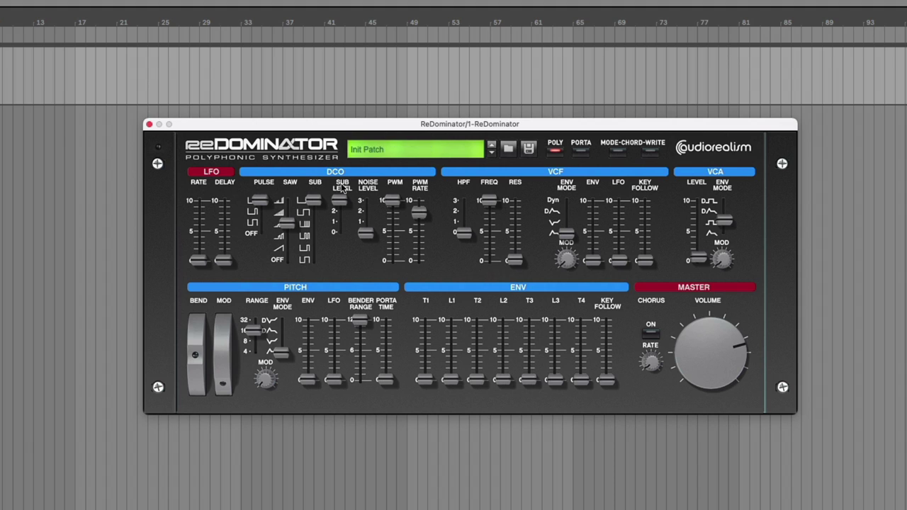
Step: Switch the chorus on and raise its rate to about 83
{"action": "left_click", "coordinate": [650, 334]}
{"action": "left_click", "coordinate": [649, 362]}
{"action": "left_click_drag", "start_coordinate": [640, 329], "coordinate": [634, 247]}
Step: Turn Poly mode off and enable portamento with Porta Time around 21
{"action": "left_click", "coordinate": [556, 151]}
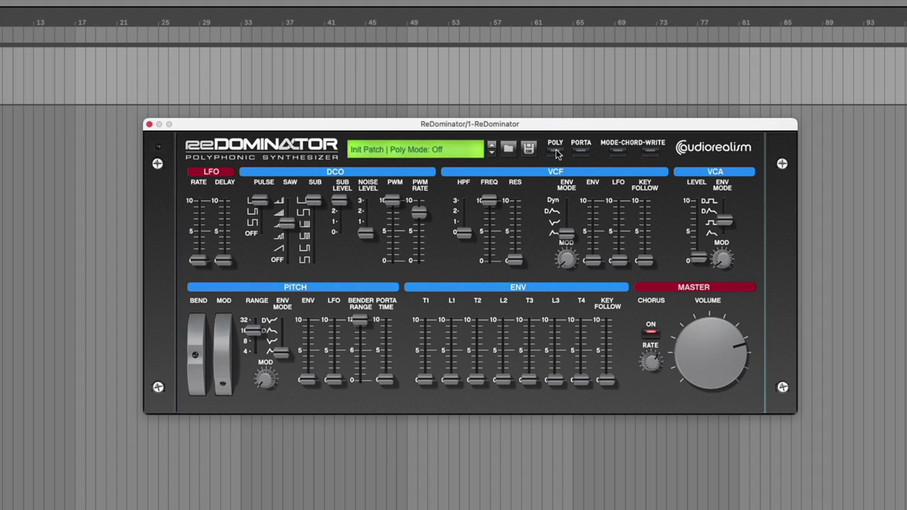
{"action": "left_click", "coordinate": [583, 152]}
{"action": "left_click_drag", "start_coordinate": [389, 380], "coordinate": [395, 345]}
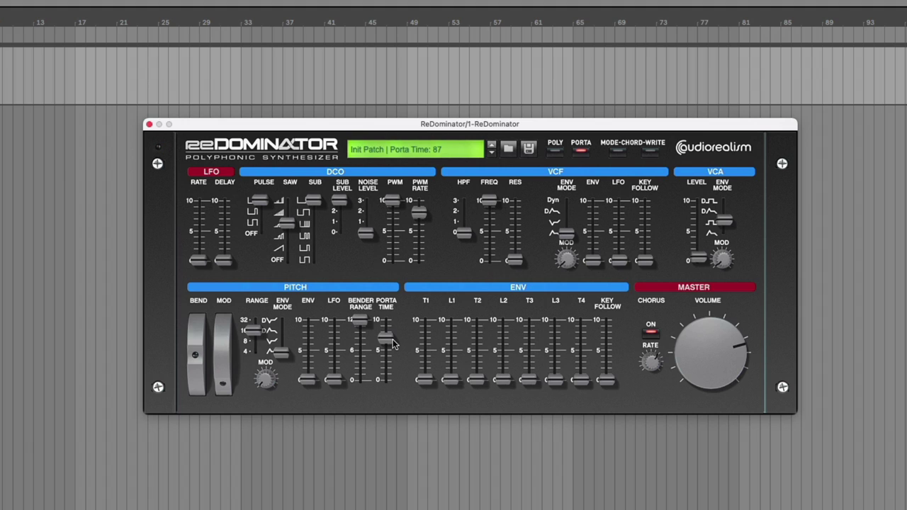
{"action": "left_click_drag", "start_coordinate": [395, 345], "coordinate": [390, 360]}
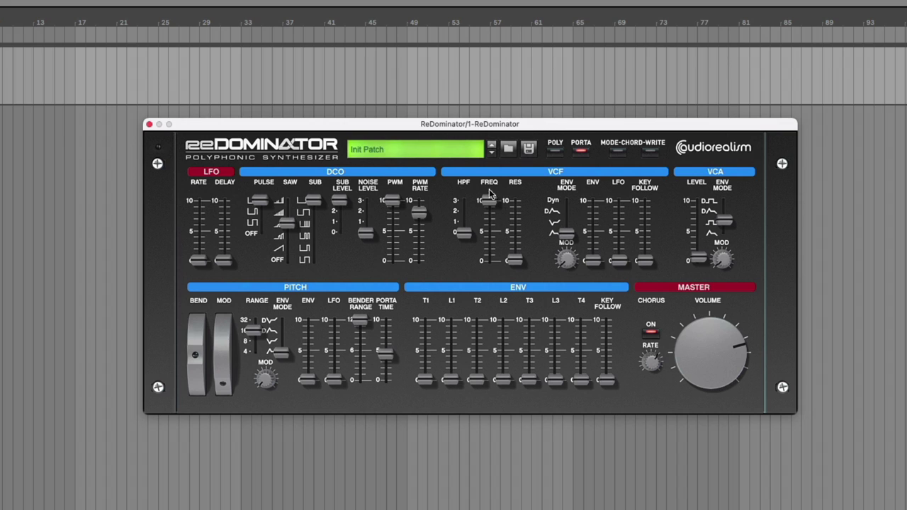
Step: Set envelope L1, T2, T3, L3 to about halfway, L2 to maximum, and pitch envelope depth to full
{"action": "left_click_drag", "start_coordinate": [452, 380], "coordinate": [451, 353]}
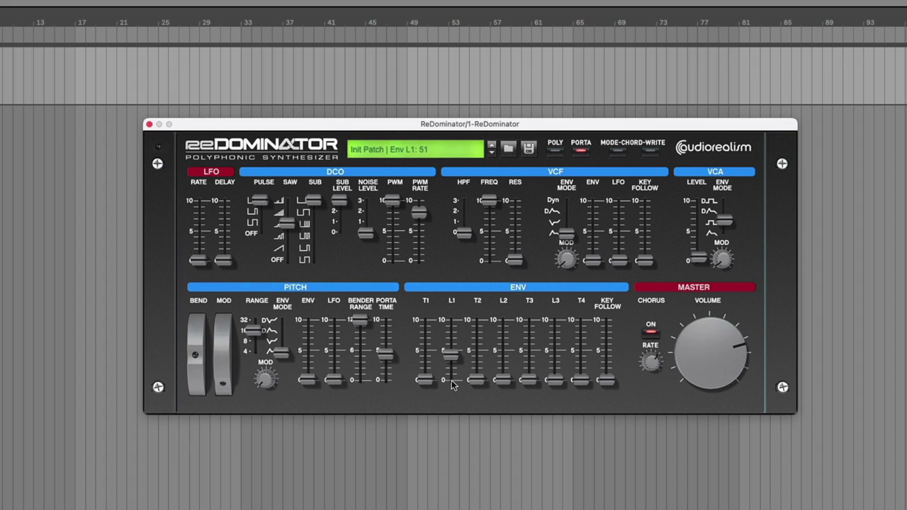
{"action": "left_click", "coordinate": [477, 381]}
{"action": "left_click_drag", "start_coordinate": [478, 382], "coordinate": [475, 331]}
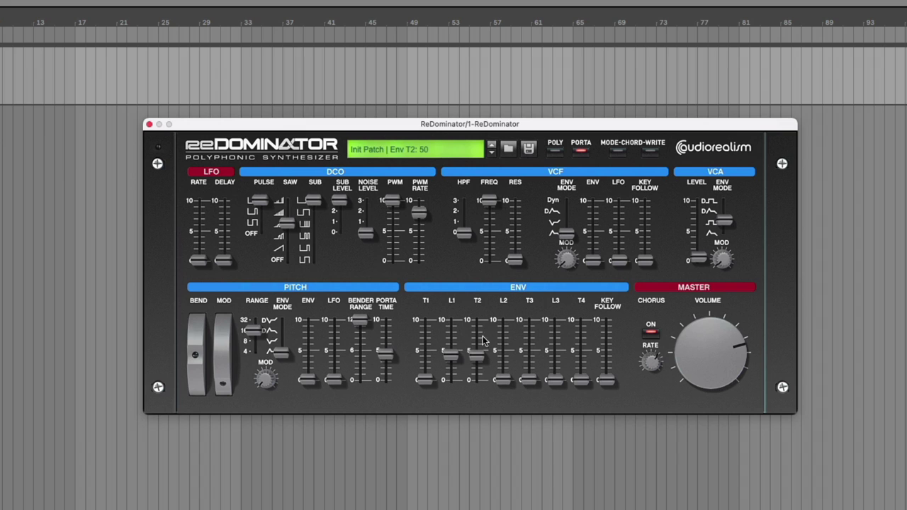
{"action": "left_click_drag", "start_coordinate": [505, 381], "coordinate": [502, 279]}
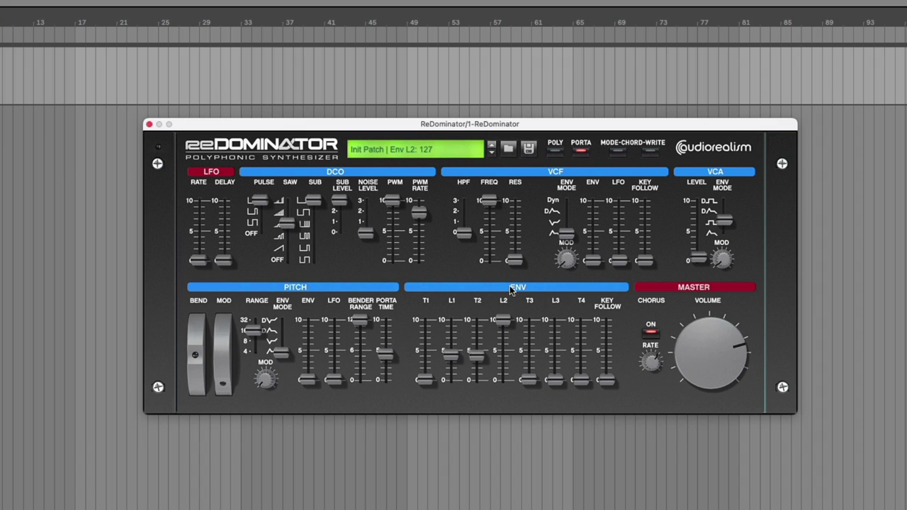
{"action": "left_click_drag", "start_coordinate": [531, 380], "coordinate": [532, 352]}
{"action": "left_click_drag", "start_coordinate": [556, 381], "coordinate": [555, 355]}
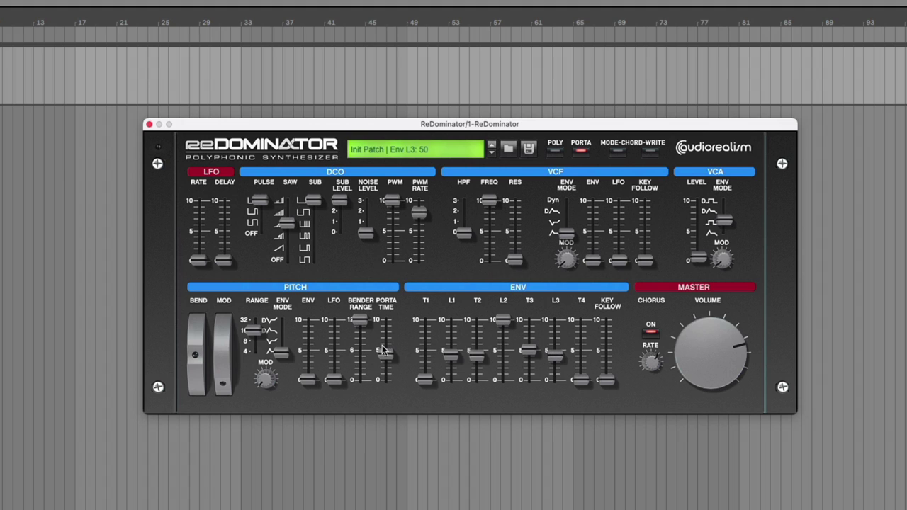
{"action": "left_click_drag", "start_coordinate": [308, 380], "coordinate": [320, 300]}
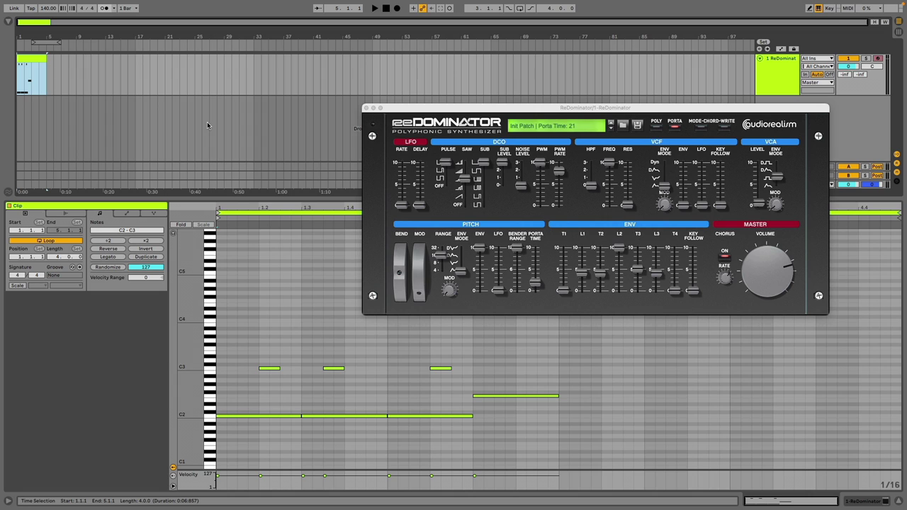
Step: Play the MIDI clip to hear the hoover patch
{"action": "key", "text": "space"}
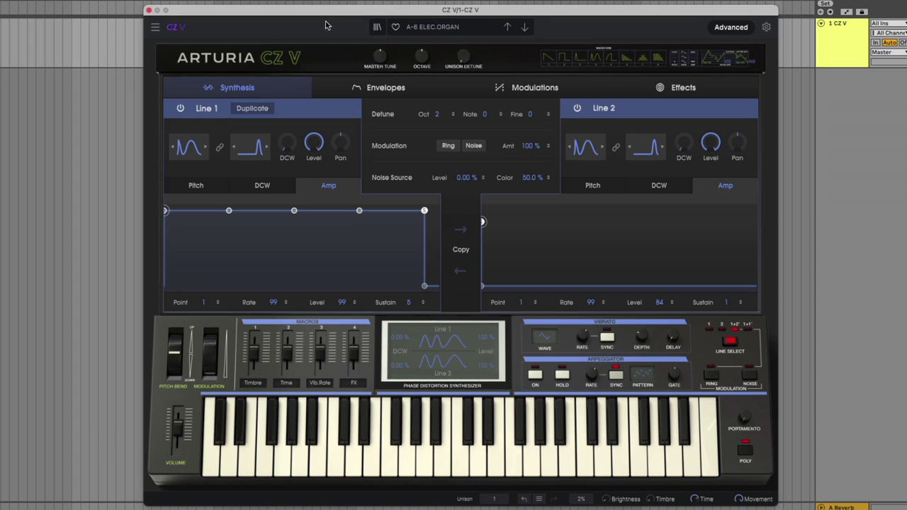
Step: Start a New Preset in CZ V, then sweep Line 1 DCW up and back to 0%
{"action": "left_click", "coordinate": [155, 27]}
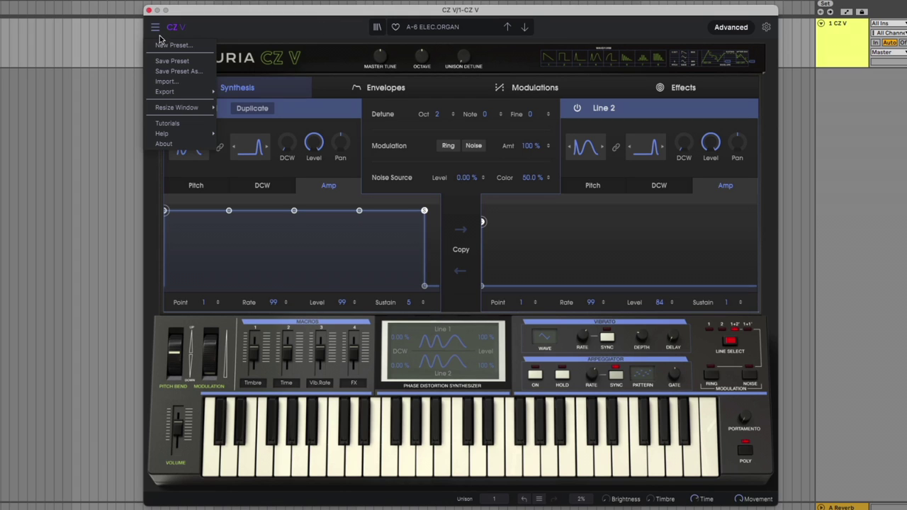
{"action": "left_click", "coordinate": [163, 45]}
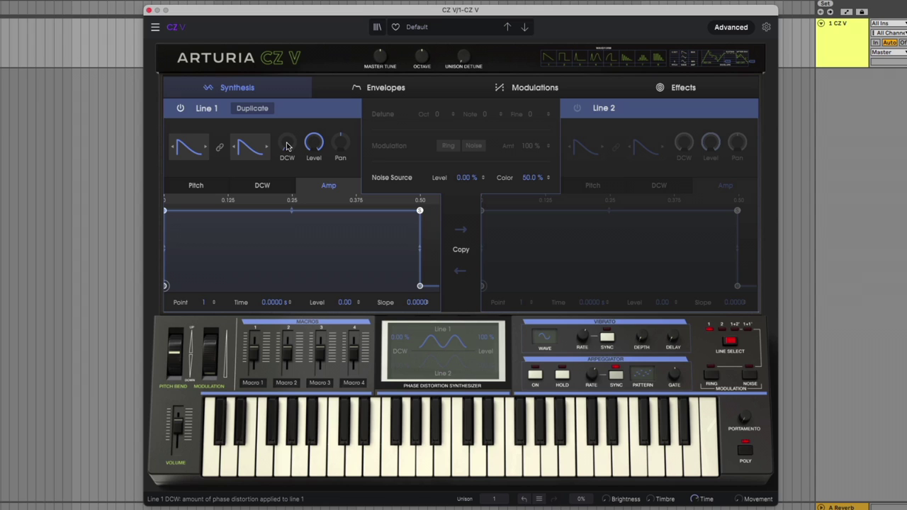
{"action": "left_click_drag", "start_coordinate": [287, 147], "coordinate": [287, 89]}
{"action": "left_click_drag", "start_coordinate": [287, 142], "coordinate": [287, 170]}
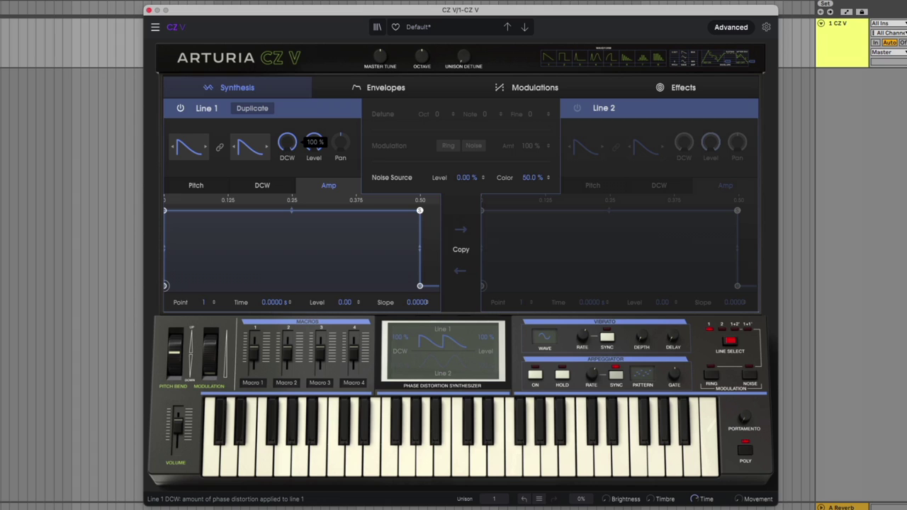
Step: Set Line 1 to DblSine and Pulse waveforms, duplicate it as Line 1', and detune it 2 octaves up
{"action": "left_click", "coordinate": [190, 149]}
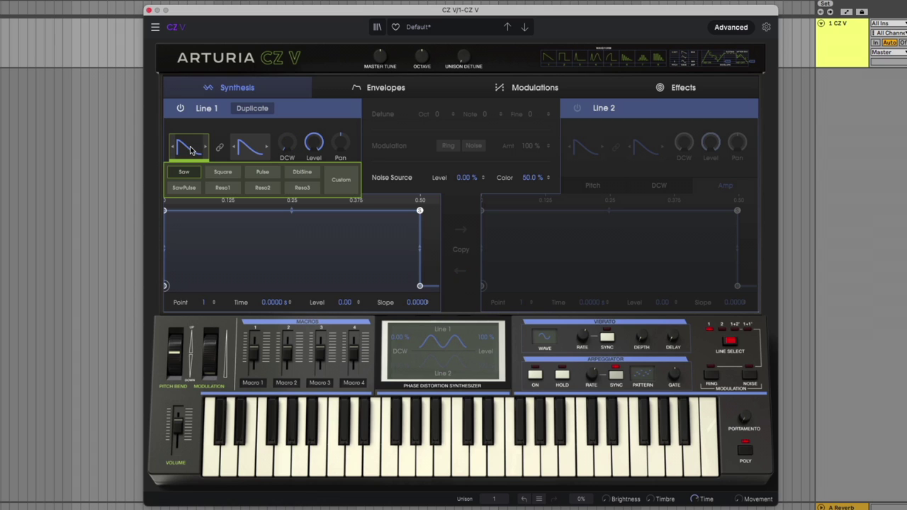
{"action": "left_click", "coordinate": [300, 174]}
{"action": "left_click", "coordinate": [265, 160]}
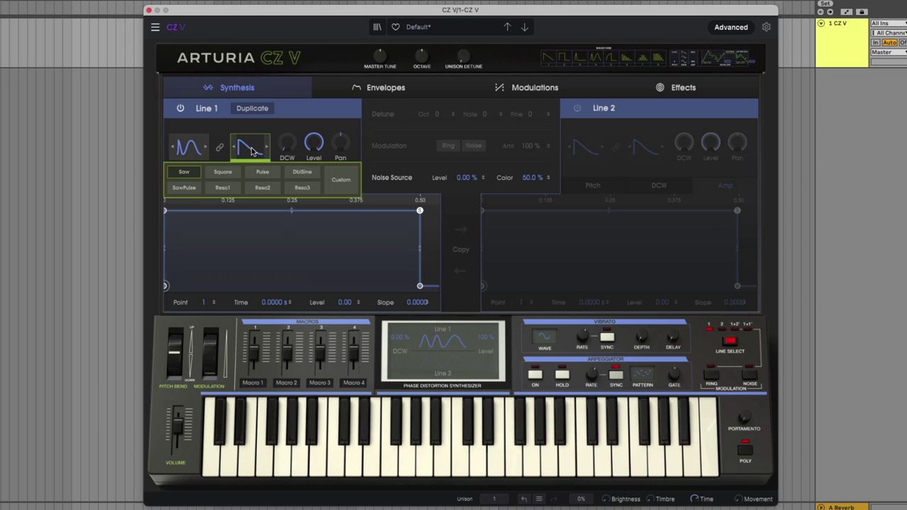
{"action": "left_click", "coordinate": [262, 173]}
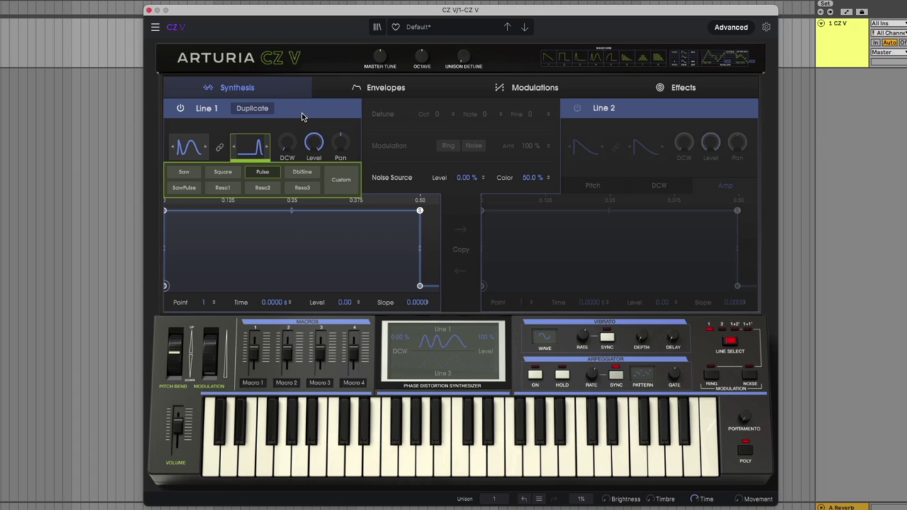
{"action": "left_click", "coordinate": [260, 111]}
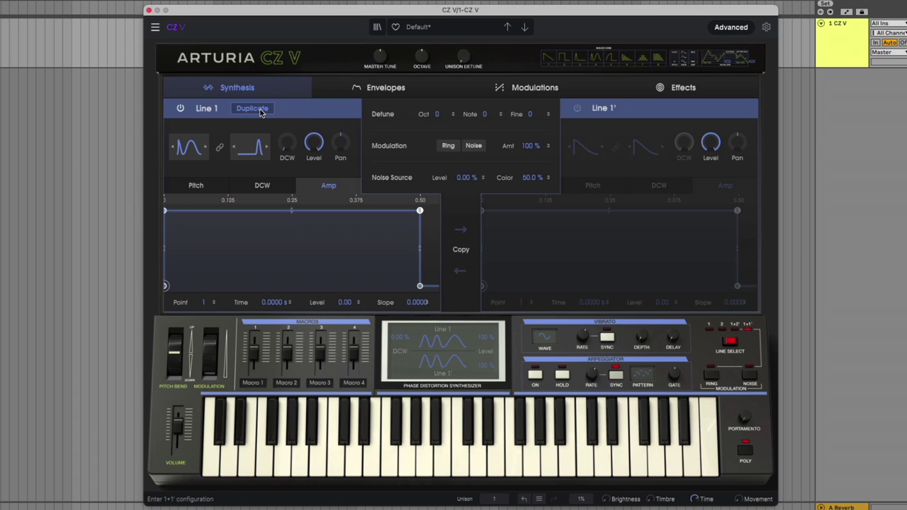
{"action": "left_click_drag", "start_coordinate": [437, 117], "coordinate": [437, 112]}
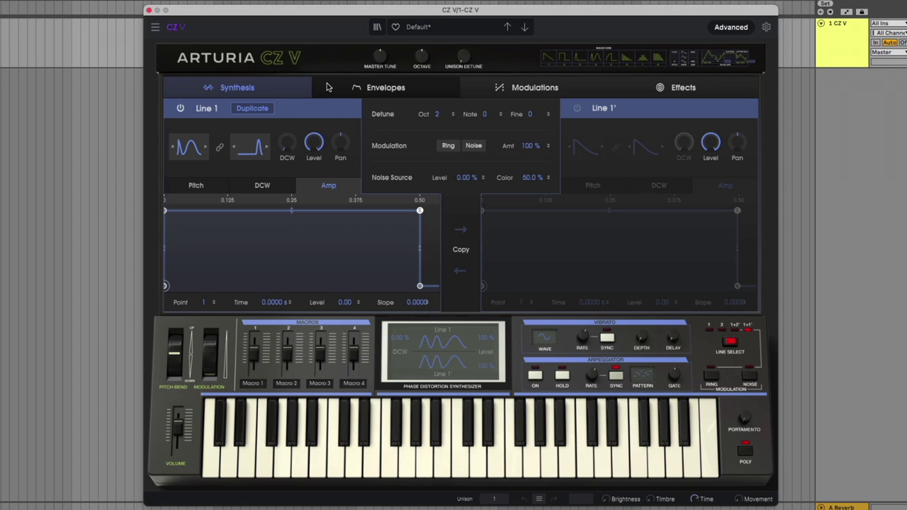
Step: Raise the DCW envelope's start level, shorten its decay, and set vibrato depth to 24
{"action": "left_click", "coordinate": [264, 186]}
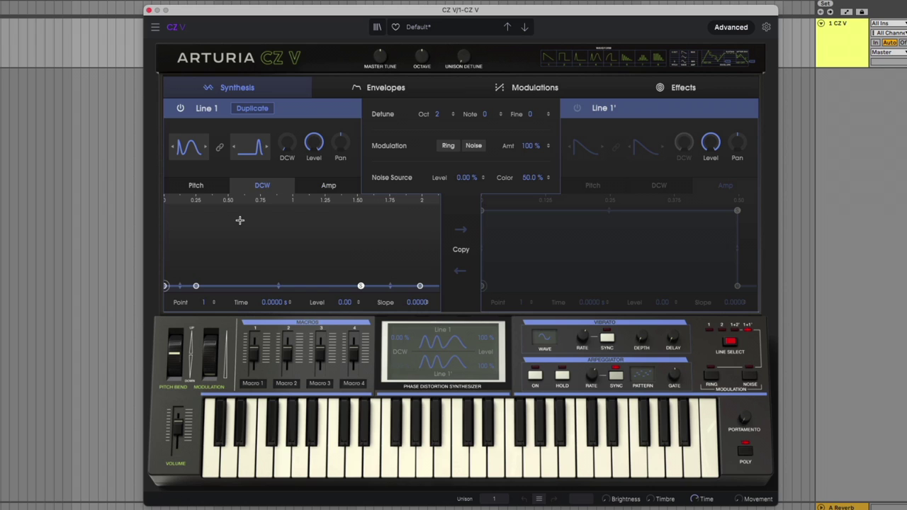
{"action": "left_click_drag", "start_coordinate": [164, 286], "coordinate": [164, 247]}
{"action": "left_click_drag", "start_coordinate": [196, 286], "coordinate": [171, 288]}
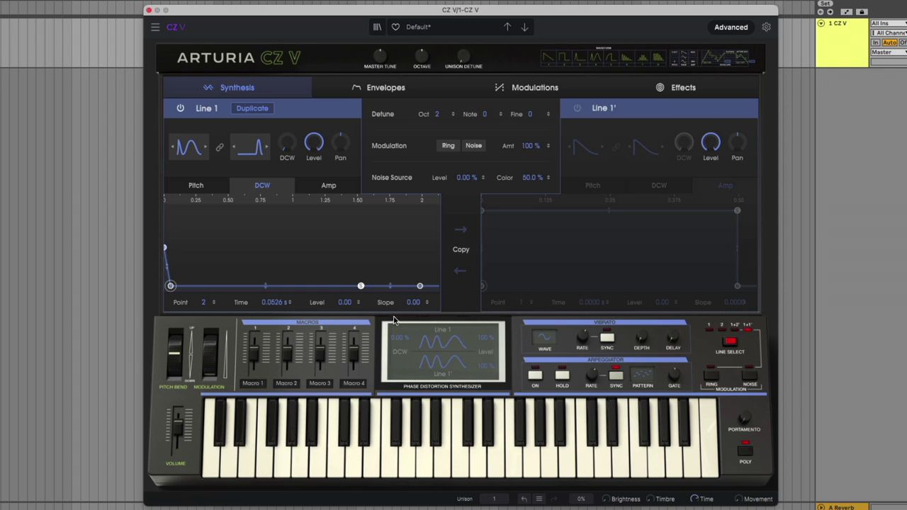
{"action": "mouse_move", "coordinate": [644, 340]}
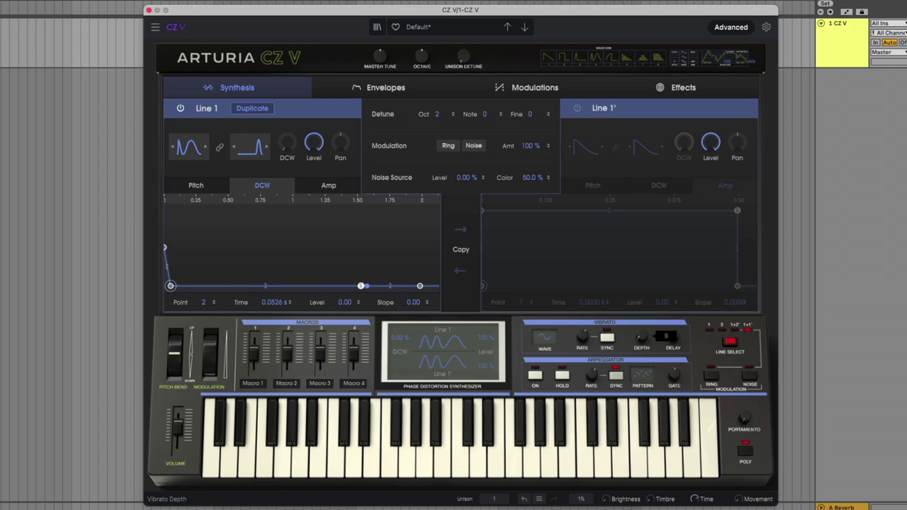
{"action": "mouse_move", "coordinate": [644, 340]}
{"action": "left_mouse_down"}
{"action": "mouse_move", "coordinate": [644, 332]}
{"action": "mouse_move", "coordinate": [645, 347]}
{"action": "left_mouse_up"}
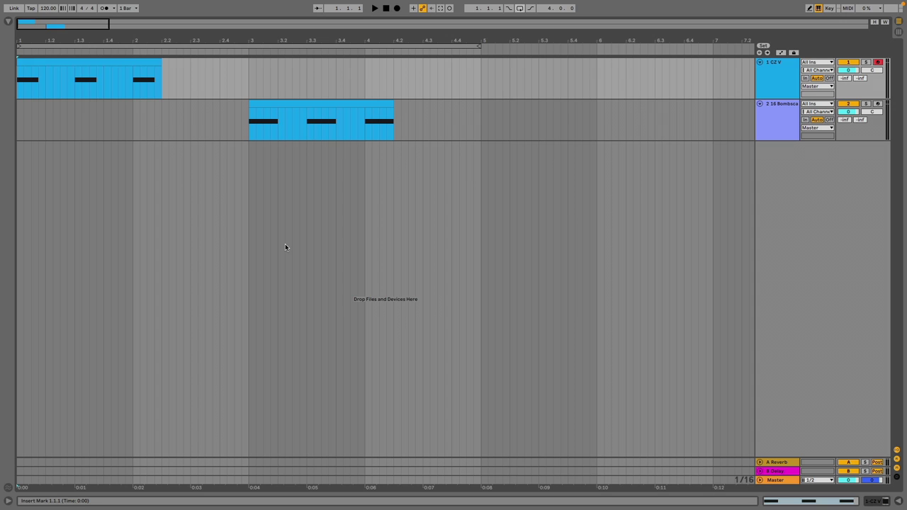
Step: Play back the two-clip arrangement, then stop it
{"action": "key", "text": "space"}
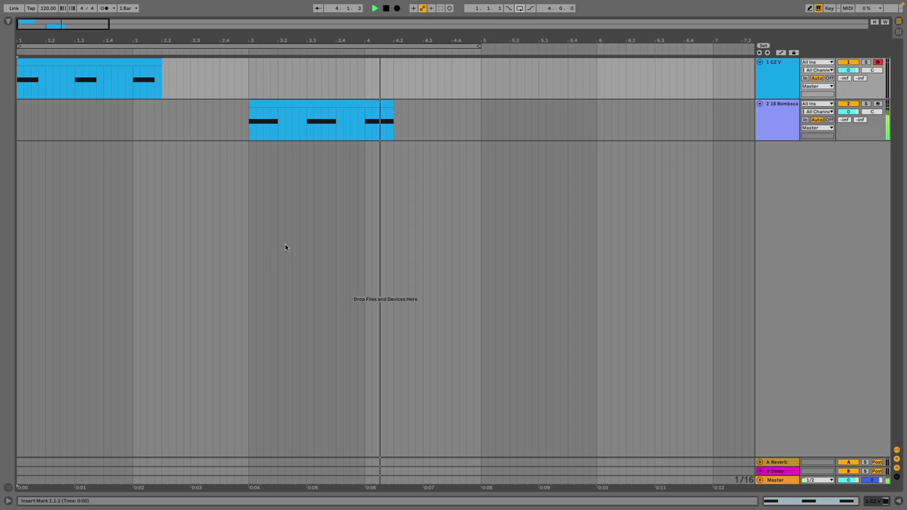
{"action": "key", "text": "space"}
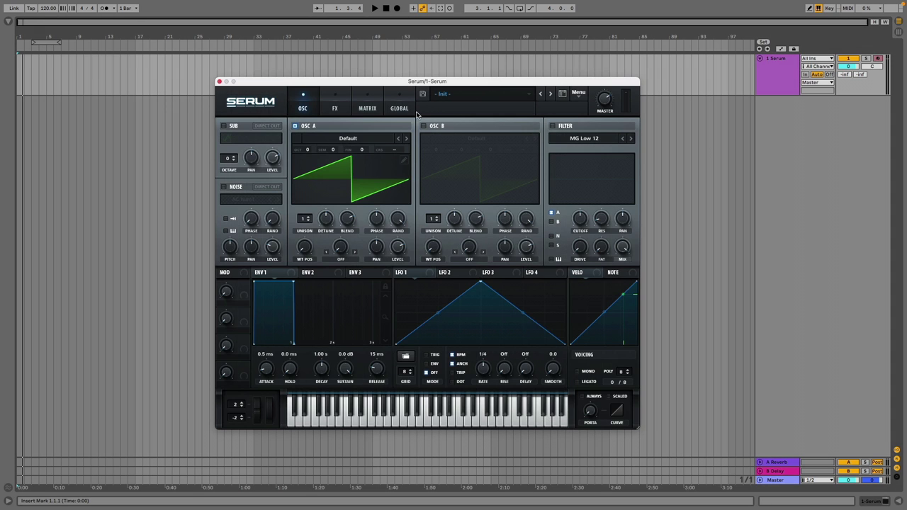
Step: Load Basic Shapes into oscillator A, set it to the square shape with 80% random phase
{"action": "left_click", "coordinate": [349, 138]}
{"action": "mouse_move", "coordinate": [349, 151]}
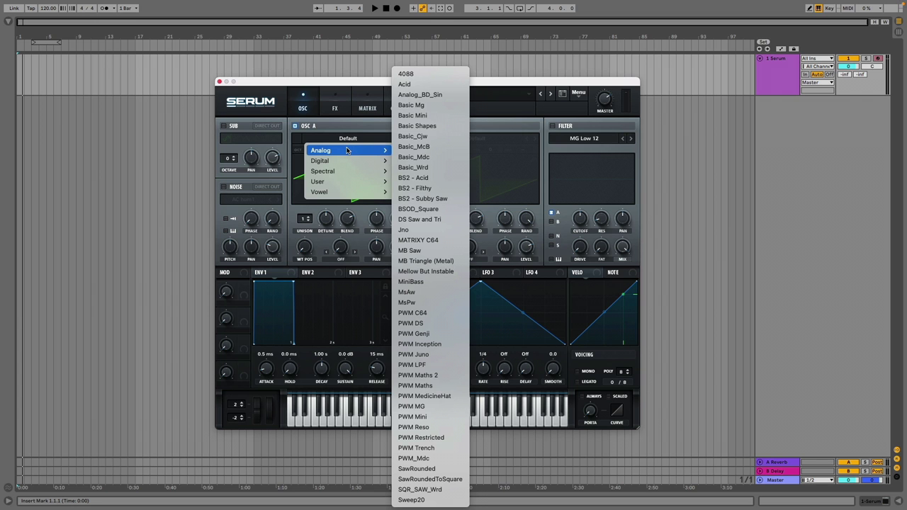
{"action": "left_click", "coordinate": [418, 126]}
{"action": "left_click_drag", "start_coordinate": [244, 224], "coordinate": [247, 171]}
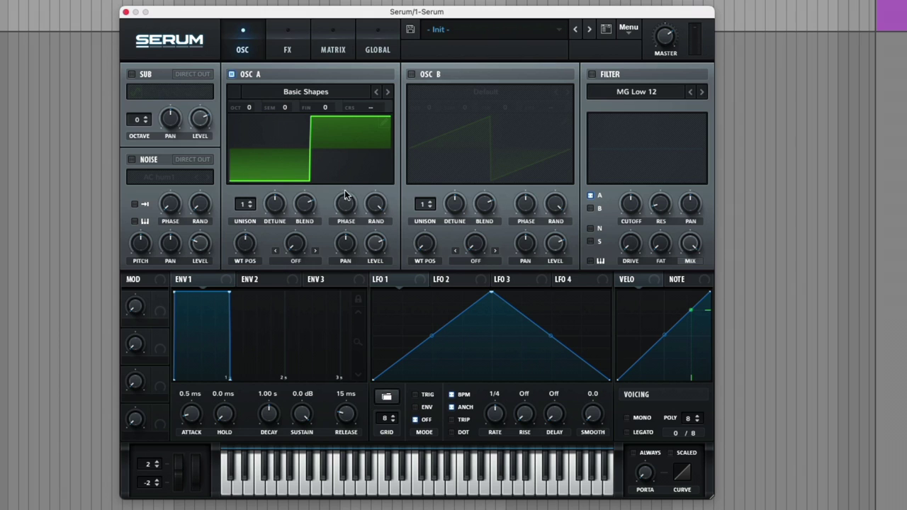
{"action": "left_click_drag", "start_coordinate": [369, 201], "coordinate": [371, 366]}
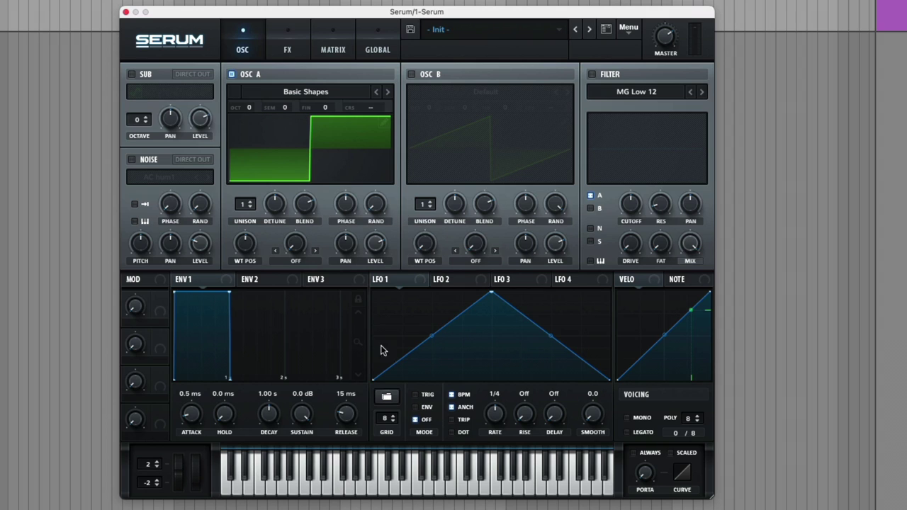
Step: Enable an MG Low 24 filter with added resonance and cutoff lowered to about 111 Hz
{"action": "left_click", "coordinate": [592, 74]}
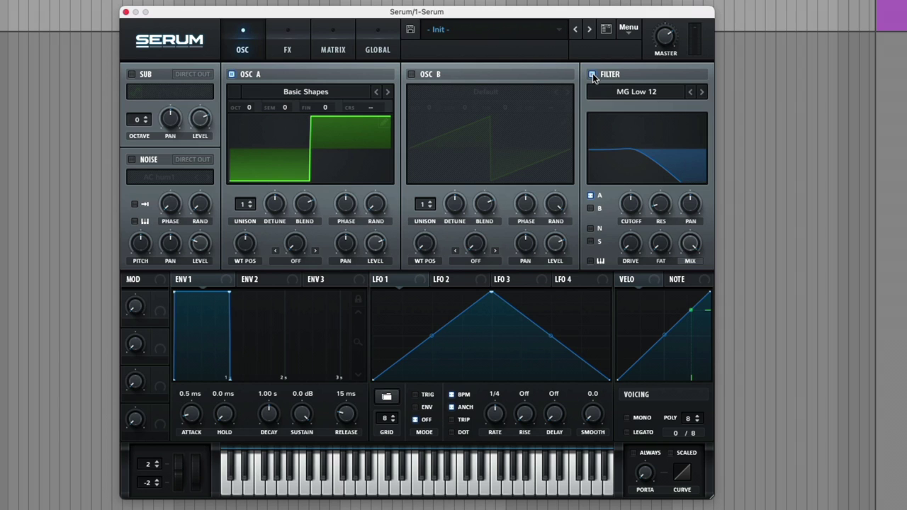
{"action": "left_click", "coordinate": [702, 92]}
{"action": "left_click", "coordinate": [702, 92]}
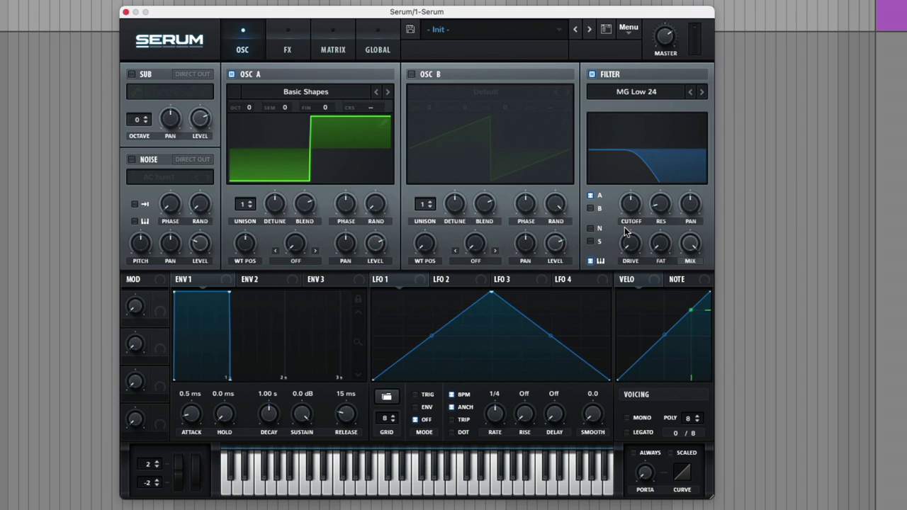
{"action": "left_click_drag", "start_coordinate": [655, 181], "coordinate": [646, 76]}
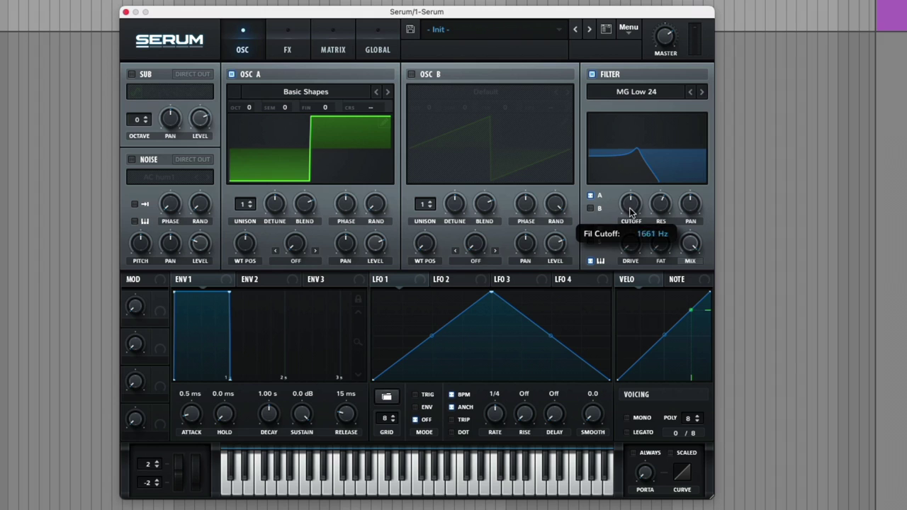
{"action": "left_click_drag", "start_coordinate": [629, 216], "coordinate": [616, 248]}
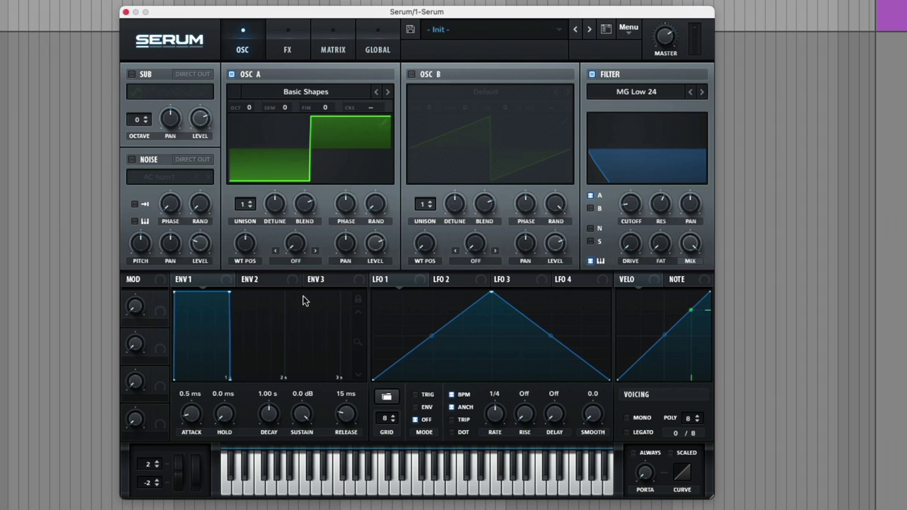
Step: Assign Env 2 to filter cutoff, drop its sustain to 0%, and restore its curved decay
{"action": "left_click_drag", "start_coordinate": [295, 281], "coordinate": [614, 224]}
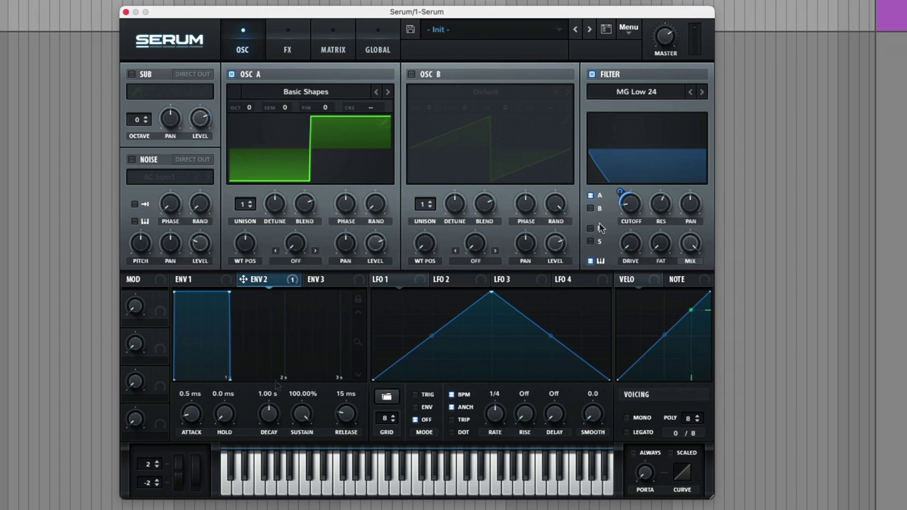
{"action": "left_click_drag", "start_coordinate": [297, 413], "coordinate": [287, 456]}
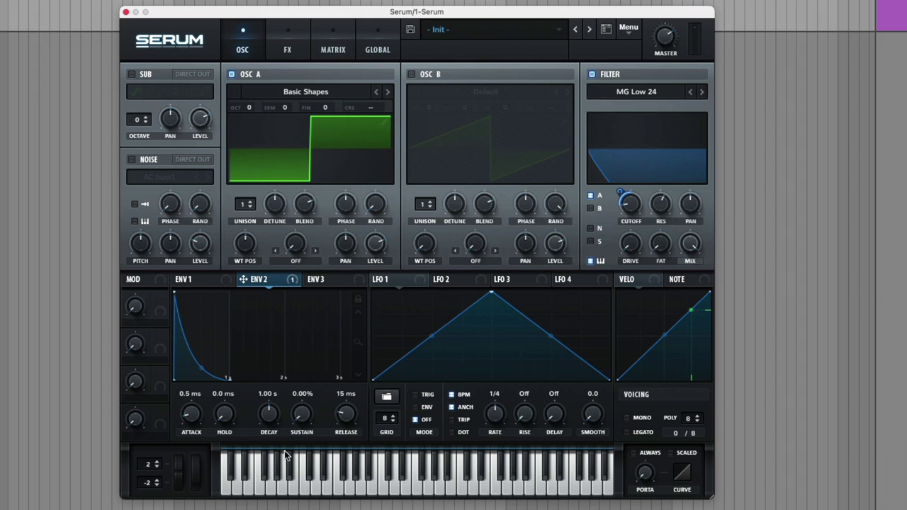
{"action": "left_click_drag", "start_coordinate": [200, 370], "coordinate": [203, 351]}
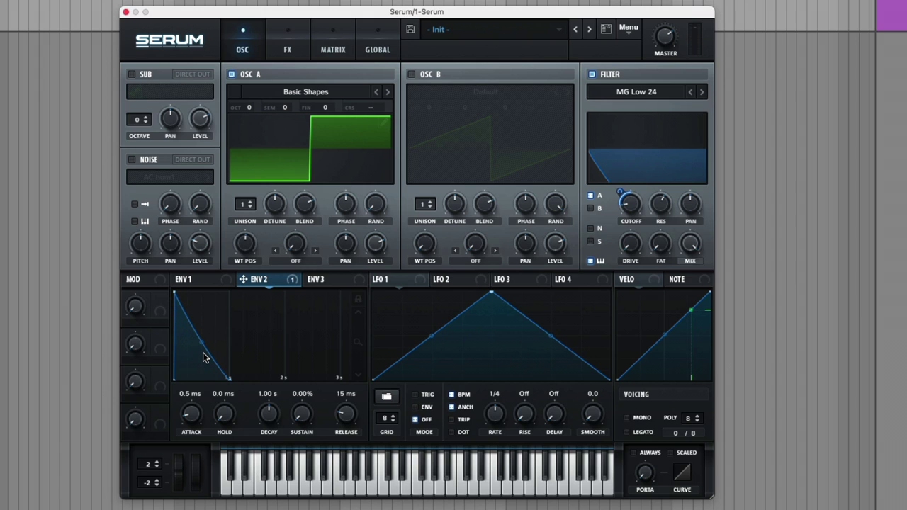
{"action": "double_click", "coordinate": [202, 354]}
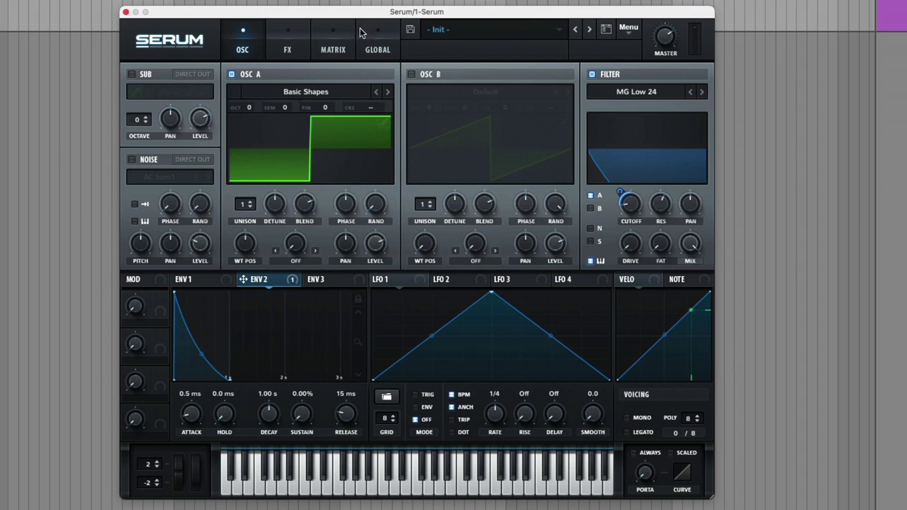
Step: Give oscillator A 4 unison voices with 100% random phase, and add a Utility at 38% width
{"action": "left_click_drag", "start_coordinate": [245, 204], "coordinate": [243, 169]}
{"action": "left_click_drag", "start_coordinate": [374, 199], "coordinate": [369, 29]}
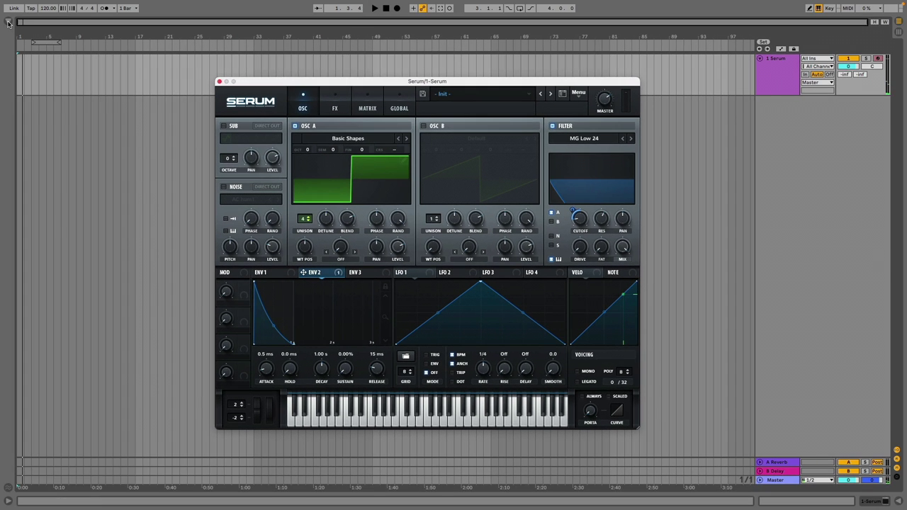
{"action": "left_click", "coordinate": [9, 23]}
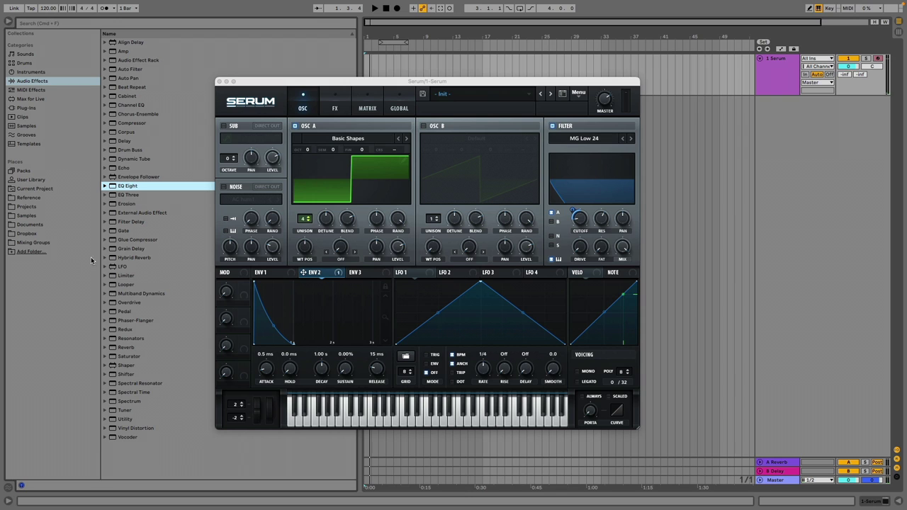
{"action": "double_click", "coordinate": [129, 419]}
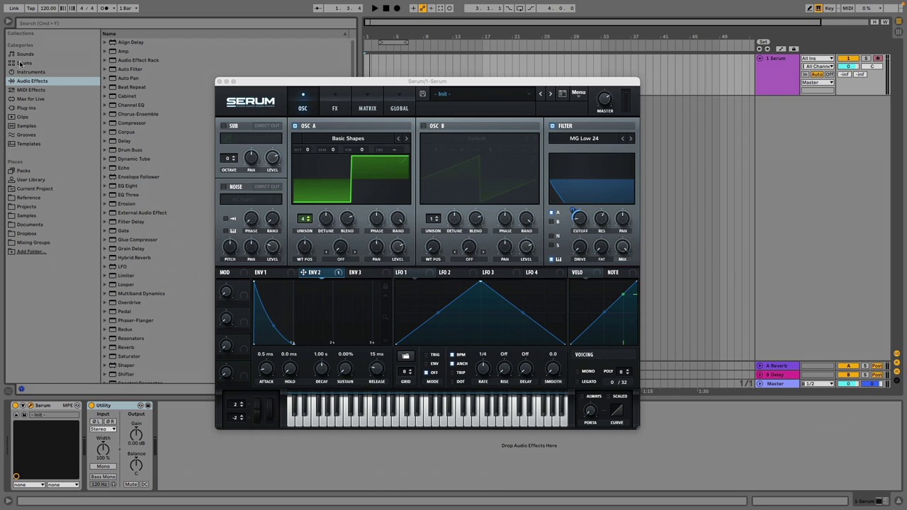
{"action": "left_click", "coordinate": [8, 22]}
{"action": "left_click_drag", "start_coordinate": [103, 448], "coordinate": [104, 483]}
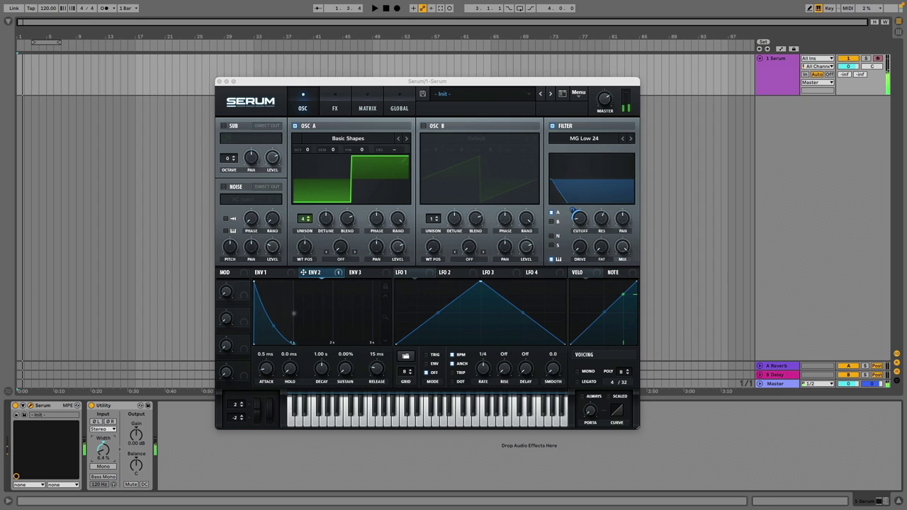
{"action": "left_click_drag", "start_coordinate": [103, 448], "coordinate": [104, 425]}
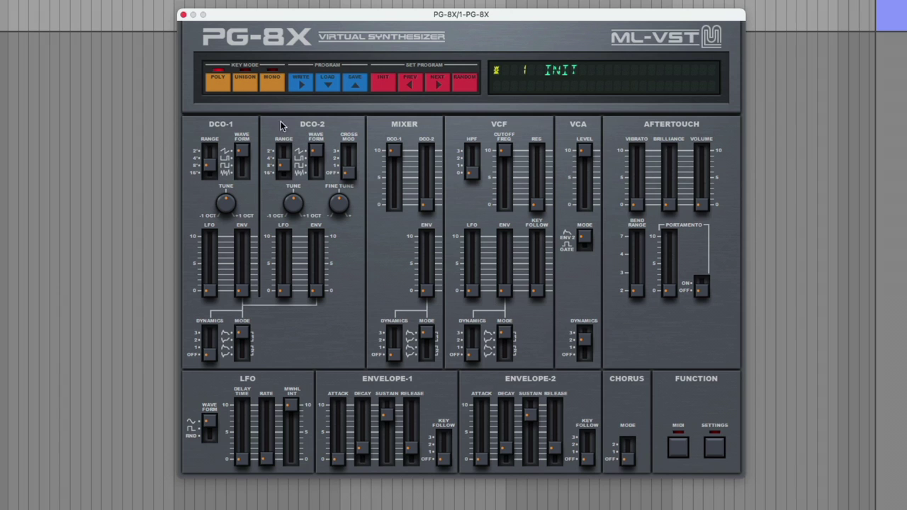
Step: Set DCO-1 to a square wave, lower VCF cutoff to about 28, and max out key follow
{"action": "left_click_drag", "start_coordinate": [242, 152], "coordinate": [240, 190]}
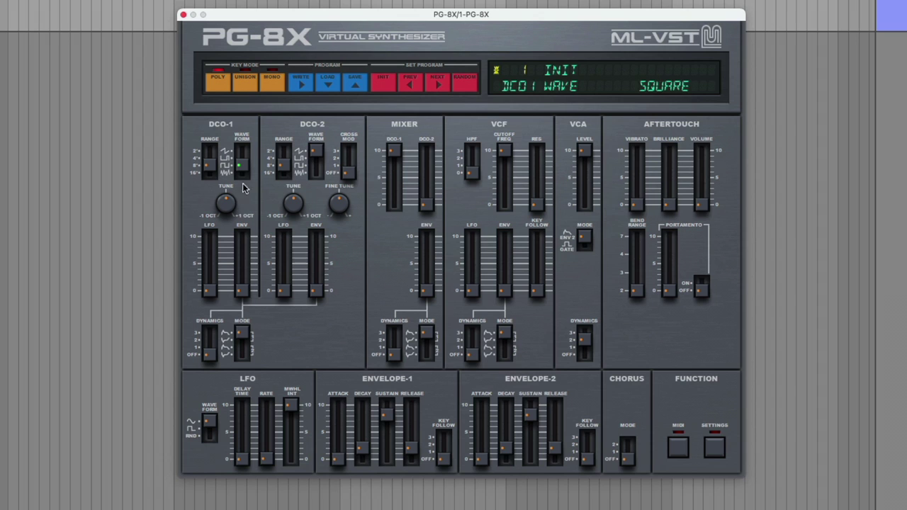
{"action": "left_click_drag", "start_coordinate": [500, 167], "coordinate": [528, 120]}
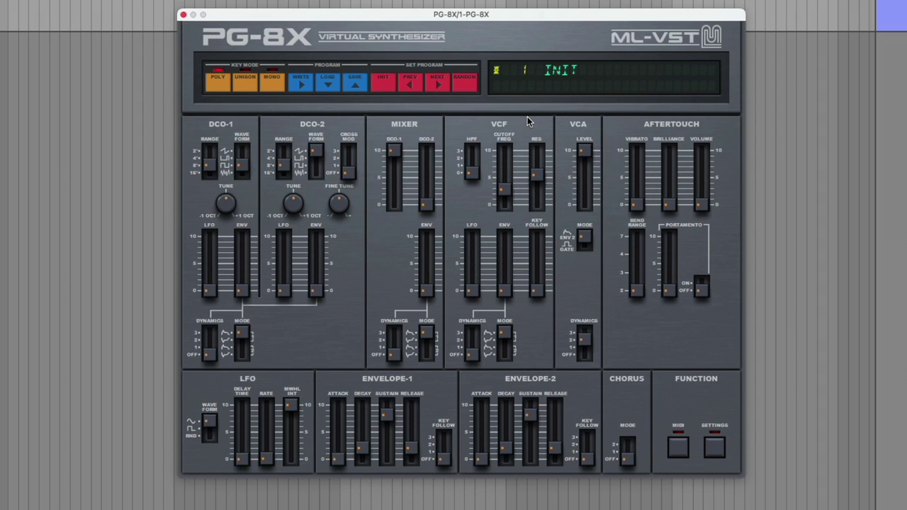
{"action": "left_click", "coordinate": [505, 190]}
{"action": "left_click_drag", "start_coordinate": [537, 289], "coordinate": [537, 236]}
{"action": "left_click", "coordinate": [537, 175]}
Step: Set the VCF envelope amount to 53, lower Env 1 sustain, and set VCF dynamics to 2
{"action": "left_click", "coordinate": [504, 289]}
{"action": "left_click_drag", "start_coordinate": [505, 289], "coordinate": [506, 207]}
{"action": "left_click", "coordinate": [507, 207]}
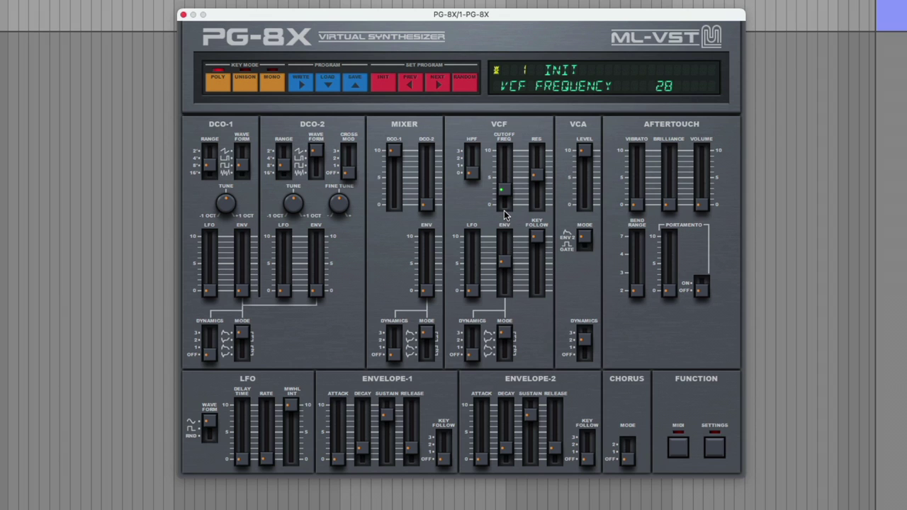
{"action": "mouse_move", "coordinate": [388, 415]}
{"action": "left_mouse_down"}
{"action": "mouse_move", "coordinate": [386, 435]}
{"action": "mouse_move", "coordinate": [385, 419]}
{"action": "left_mouse_up"}
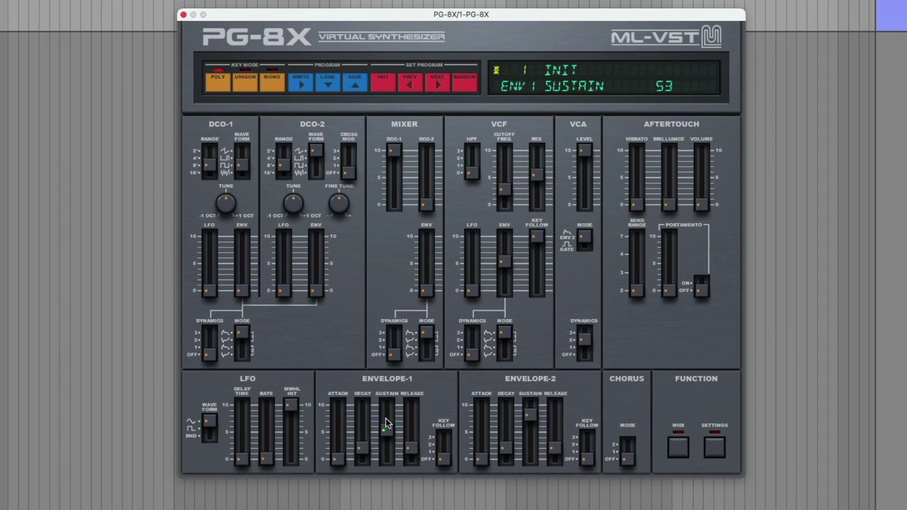
{"action": "left_click_drag", "start_coordinate": [470, 353], "coordinate": [470, 333]}
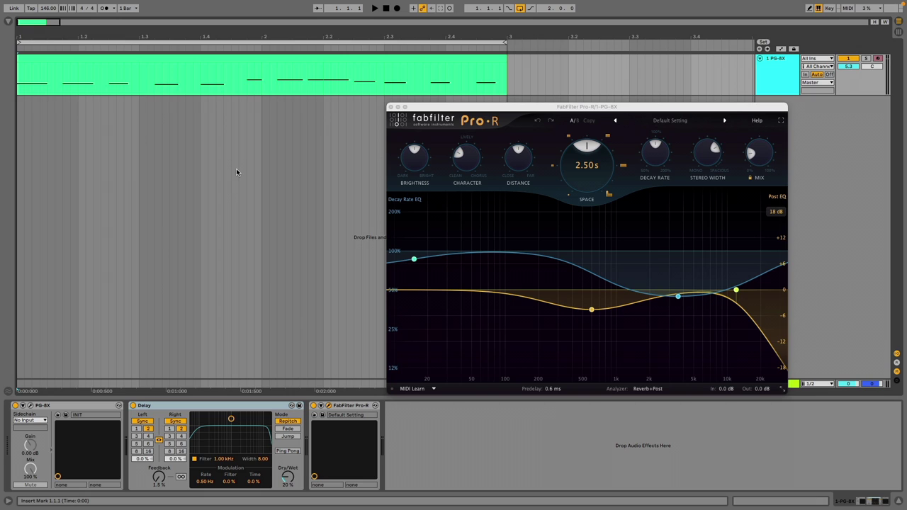
Step: Play the PG-8X bass clip through the delay and reverb, then stop
{"action": "key", "text": "space"}
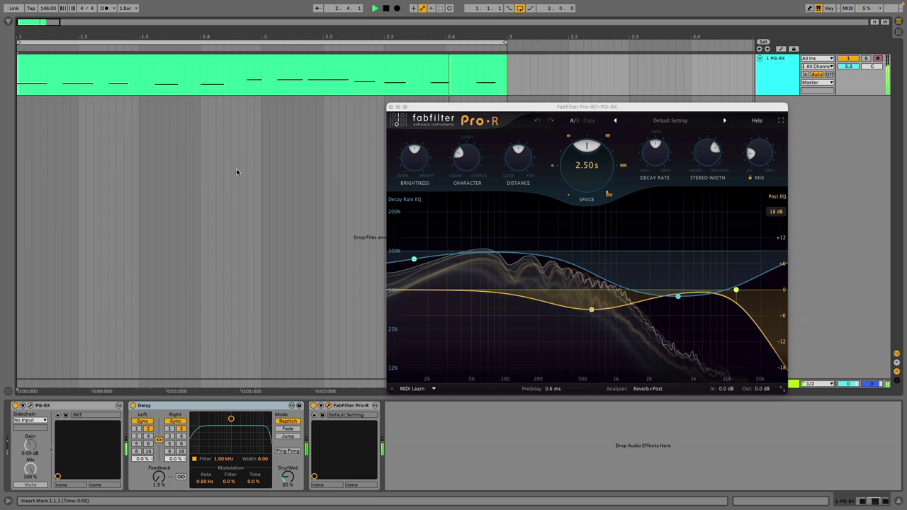
{"action": "key", "text": "space"}
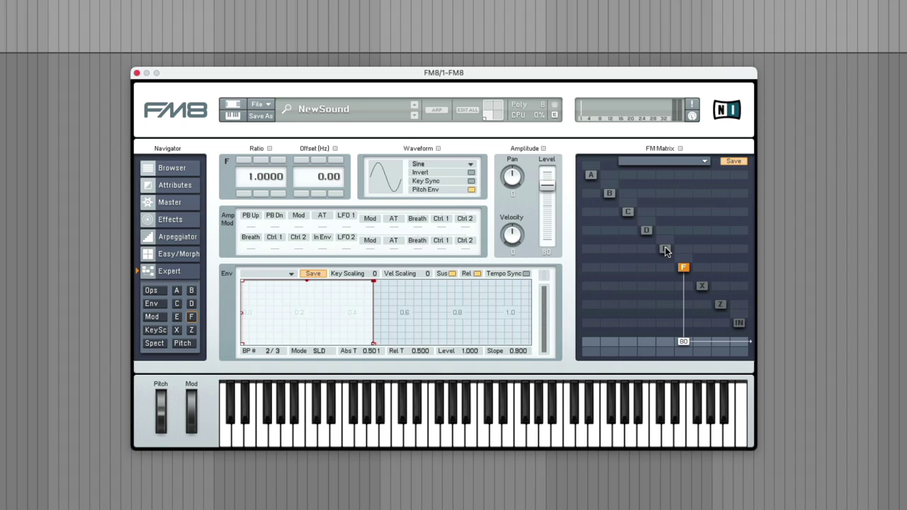
Step: Set operator E to ratio 4.0, modulating F by about 55 with a quick-decaying envelope
{"action": "left_click", "coordinate": [666, 249]}
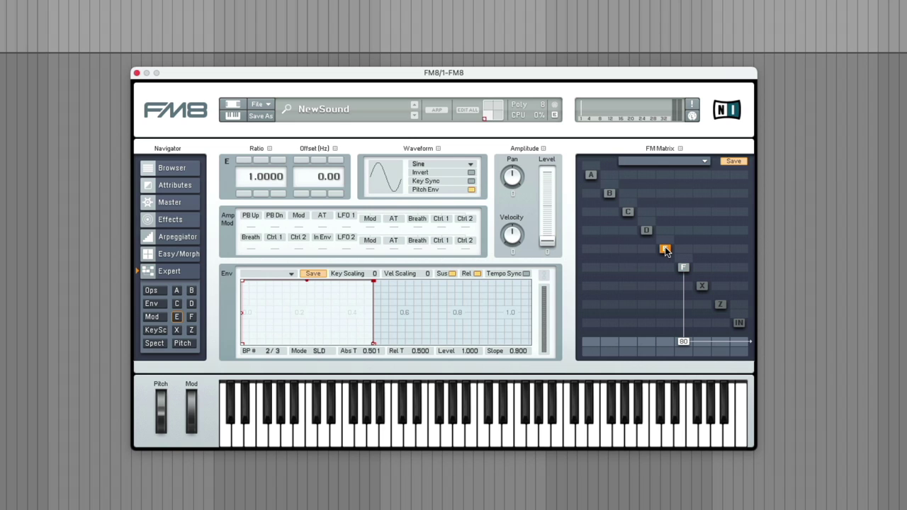
{"action": "double_click", "coordinate": [264, 176]}
{"action": "type", "text": "4"}
{"action": "key", "text": "Return"}
{"action": "left_click_drag", "start_coordinate": [664, 268], "coordinate": [670, 224]}
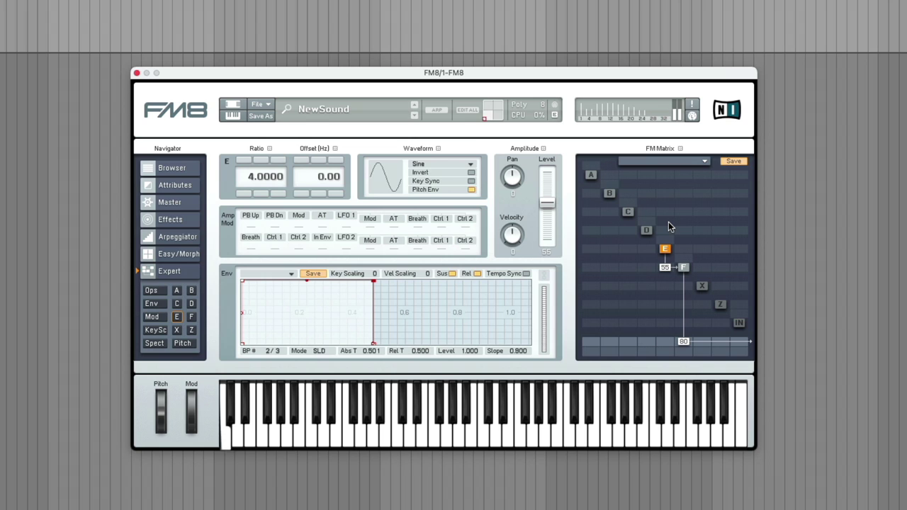
{"action": "left_click_drag", "start_coordinate": [373, 282], "coordinate": [338, 353]}
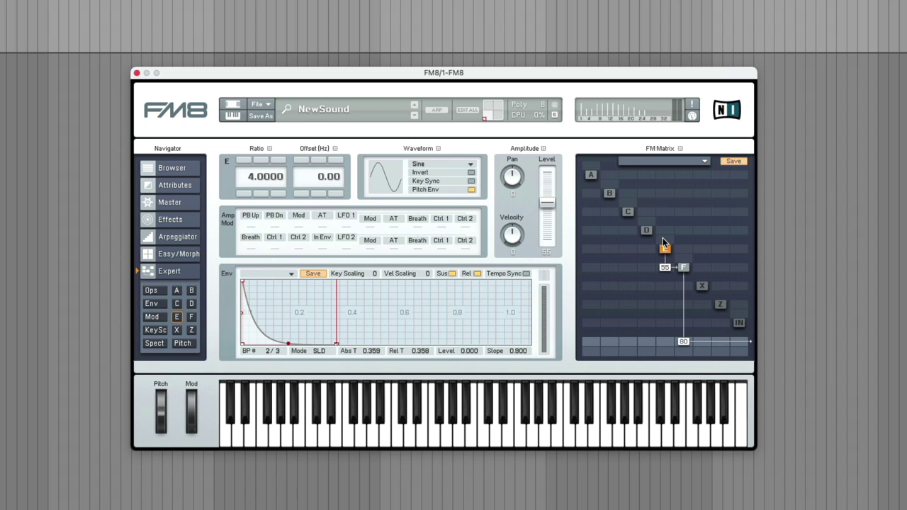
Step: Add feedback on operator E, send D to the output, and set amp release to 42
{"action": "left_click_drag", "start_coordinate": [665, 243], "coordinate": [665, 235]}
{"action": "left_click_drag", "start_coordinate": [647, 339], "coordinate": [649, 306]}
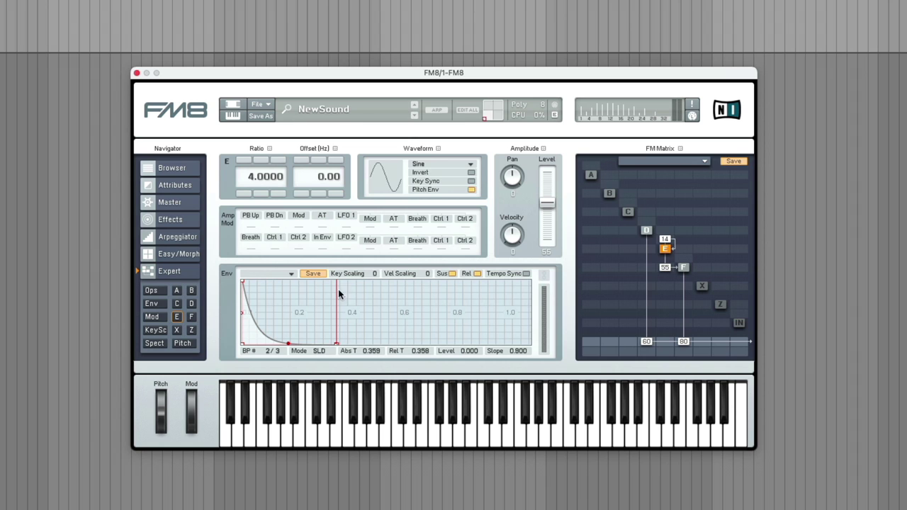
{"action": "left_click", "coordinate": [175, 255]}
{"action": "left_click_drag", "start_coordinate": [471, 312], "coordinate": [473, 300]}
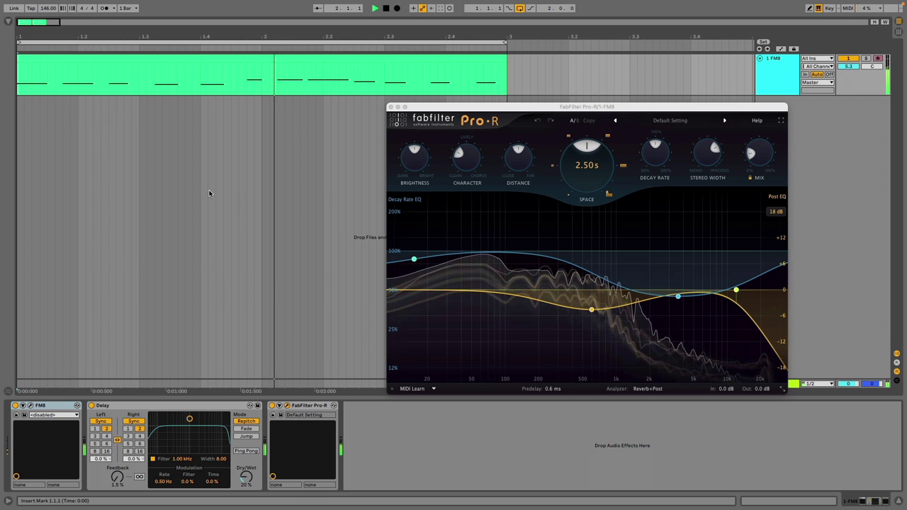
Step: Stop playback of the FM8 bass clip
{"action": "key", "text": "space"}
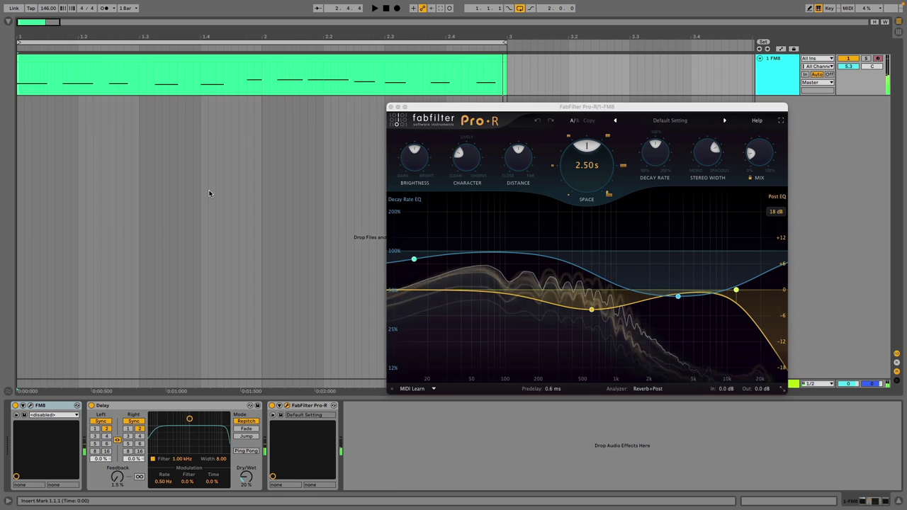